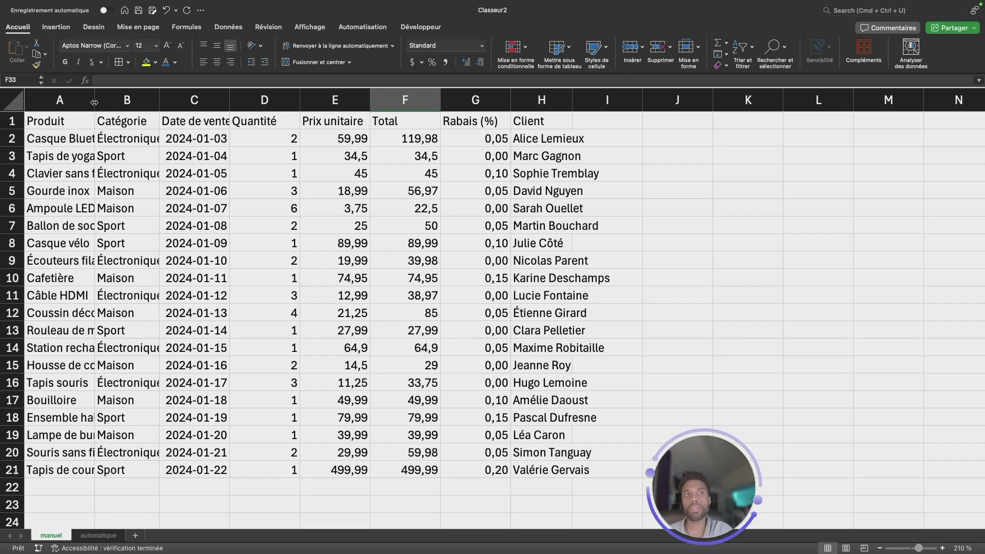
- Widen the Produit and Catégorie columns so their longest entries fit
double_click(94, 102)
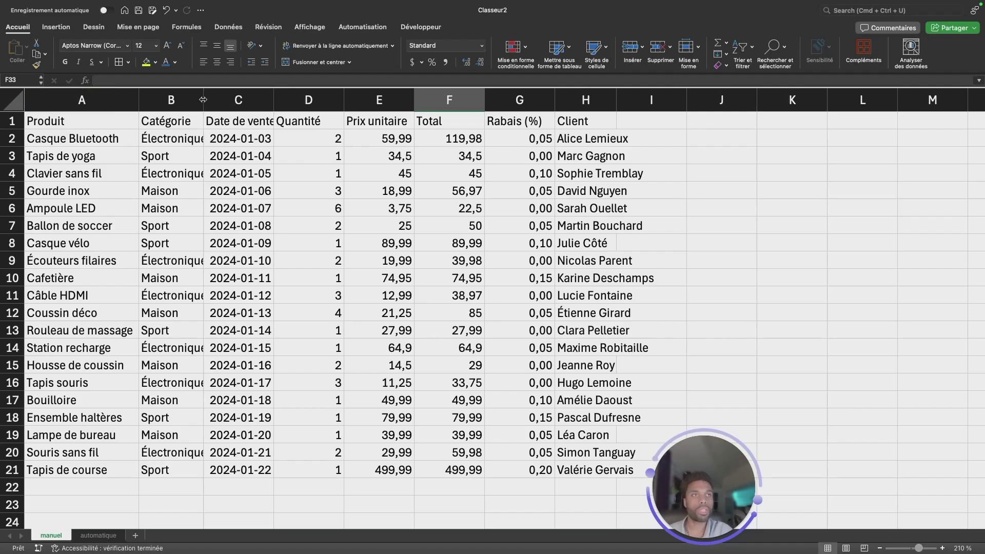
drag(203, 99, 212, 99)
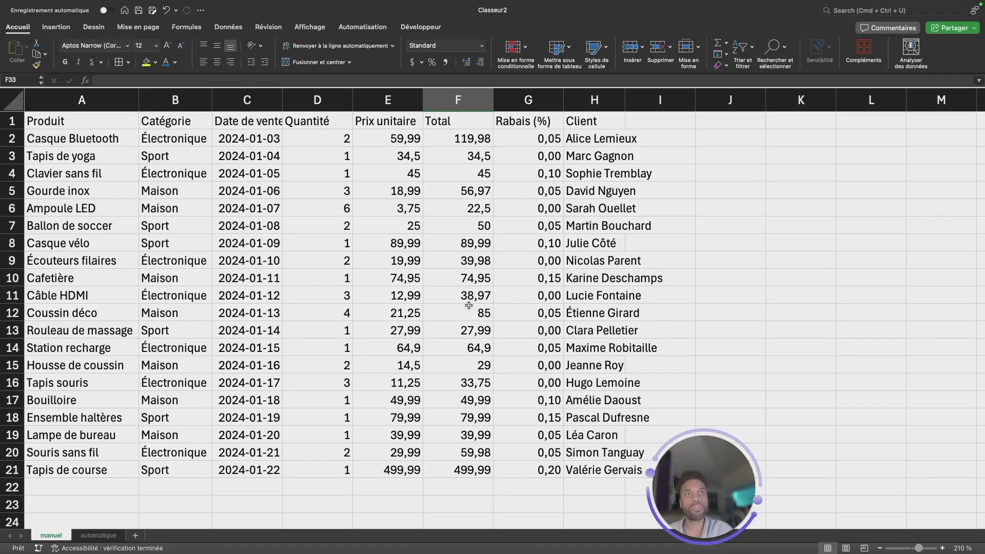
- Give all columns of the sheet the same width, just wide enough for the longest product name
click(12, 100)
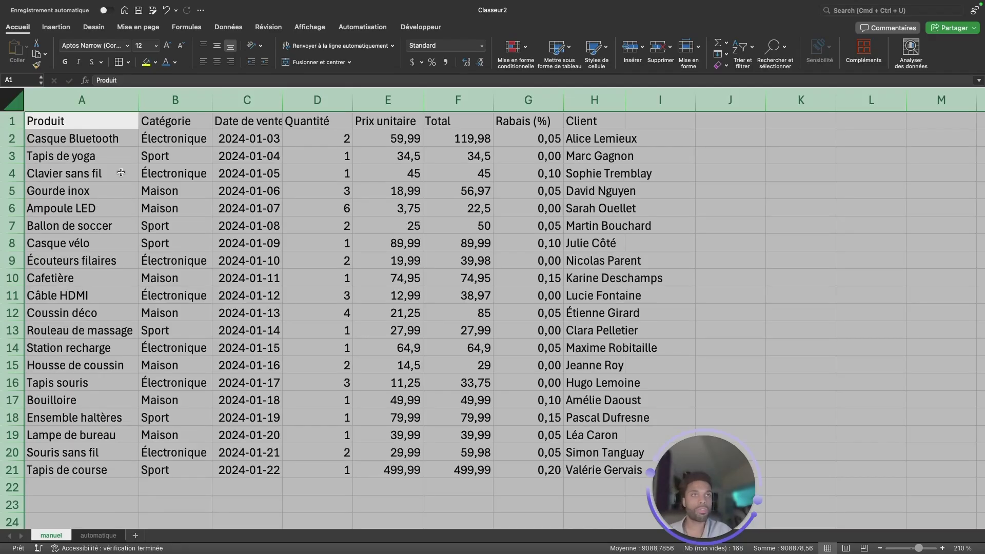
drag(139, 101, 143, 100)
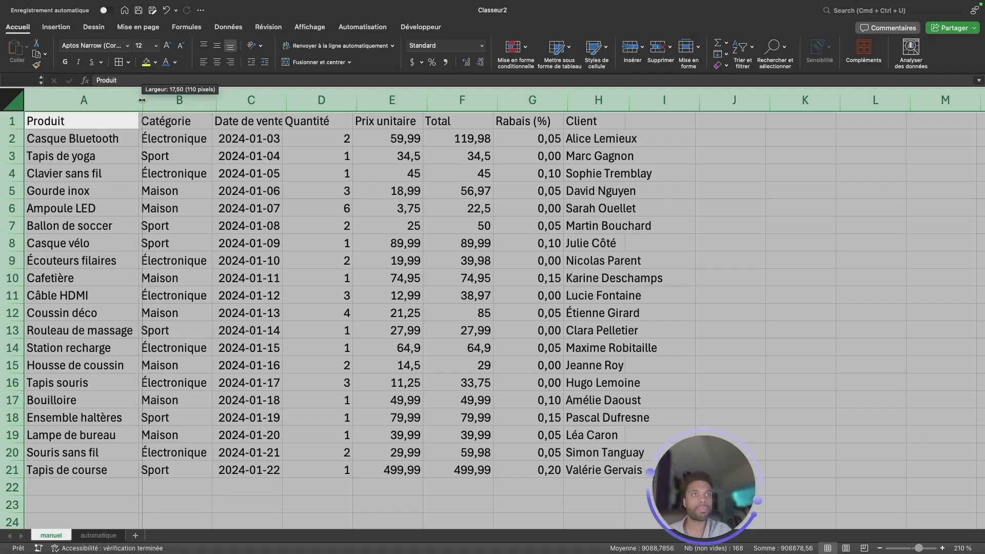
drag(142, 100, 142, 100)
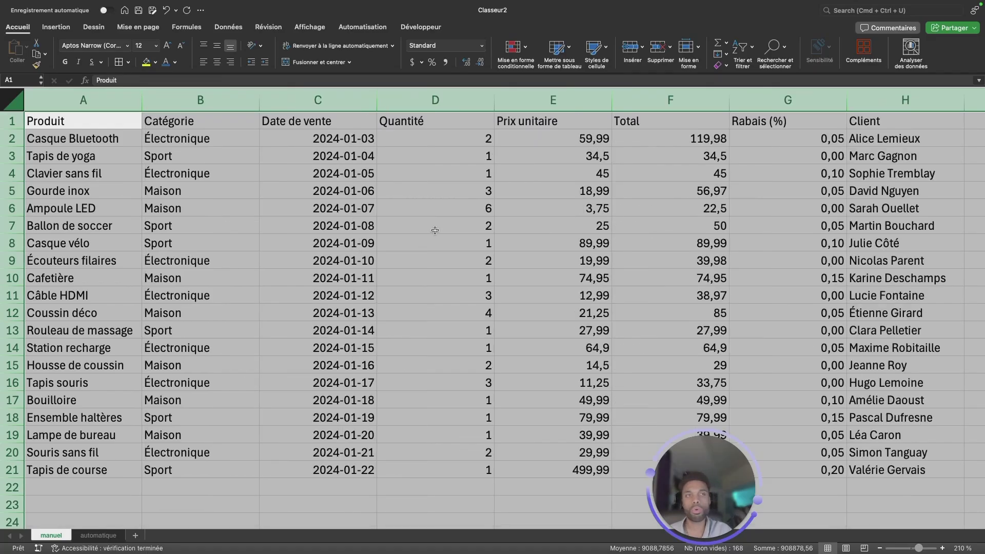
drag(141, 105, 136, 105)
click(233, 330)
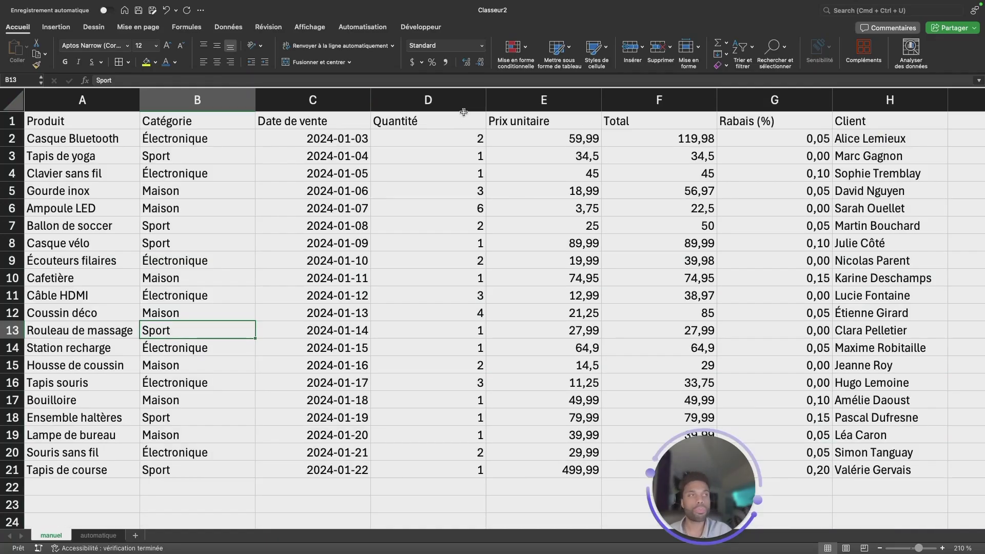
- Narrow the Quantité, Prix unitaire and Total columns to fit their headers closely
drag(486, 100, 433, 101)
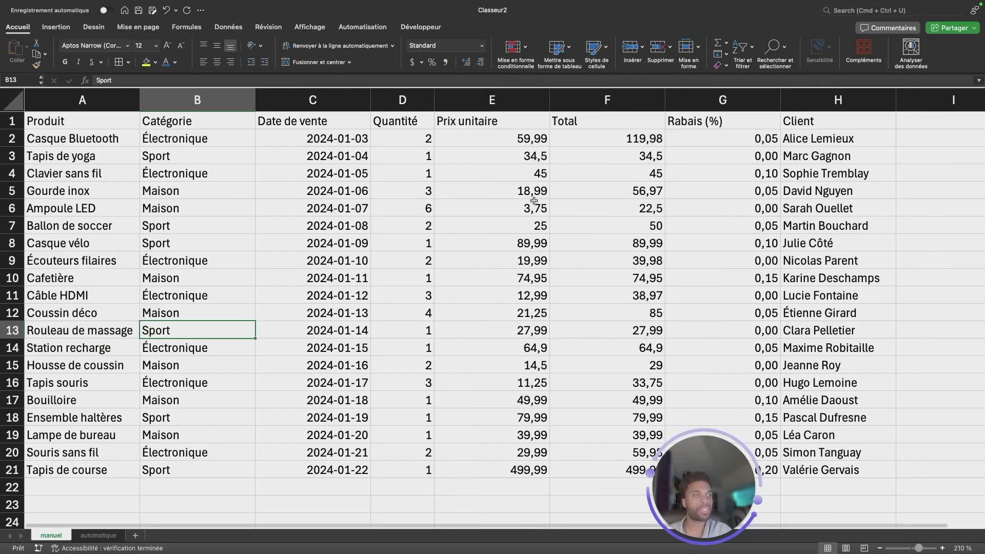
drag(549, 100, 530, 101)
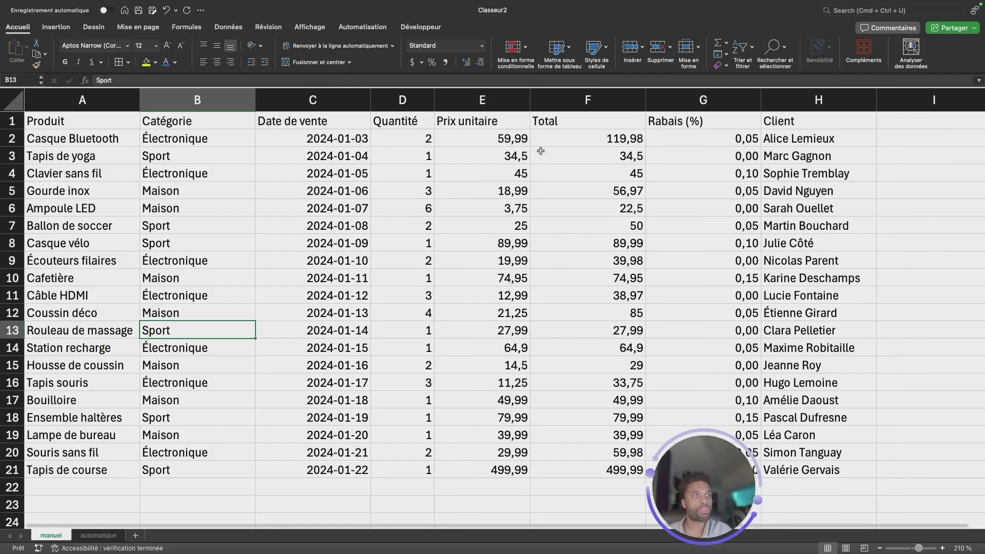
drag(643, 106, 601, 102)
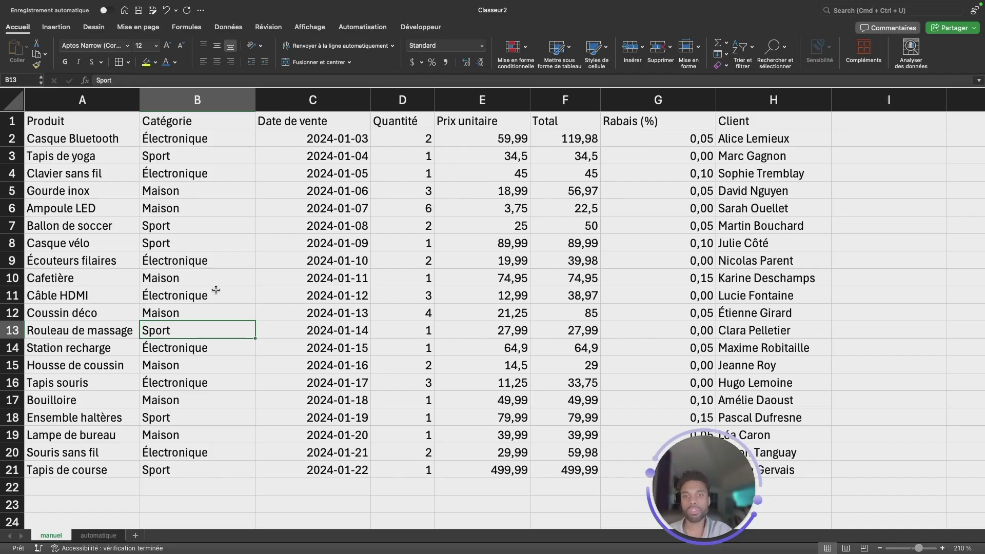
- Format the header row A1:H1 as bold, size 14, blue text
click(99, 120)
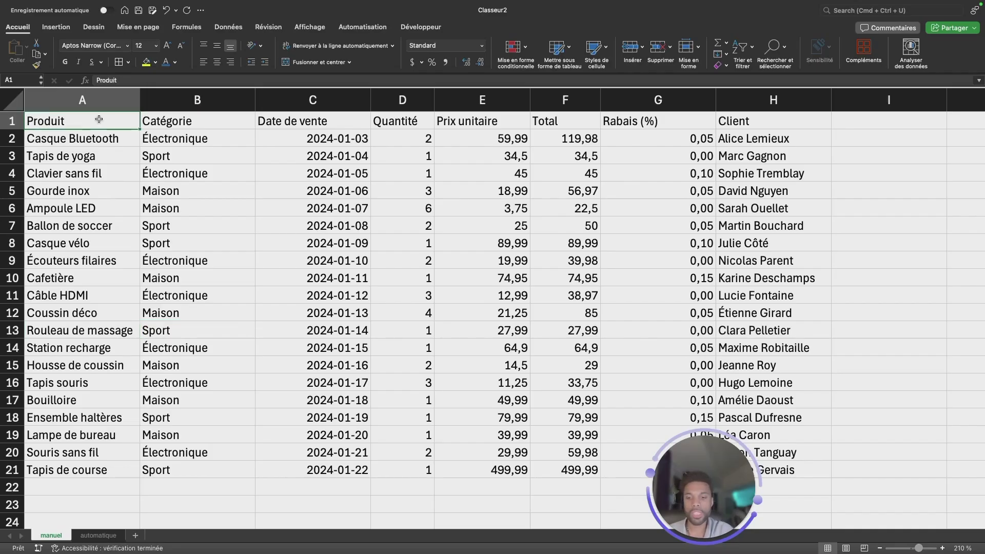
key(super+shift+Right)
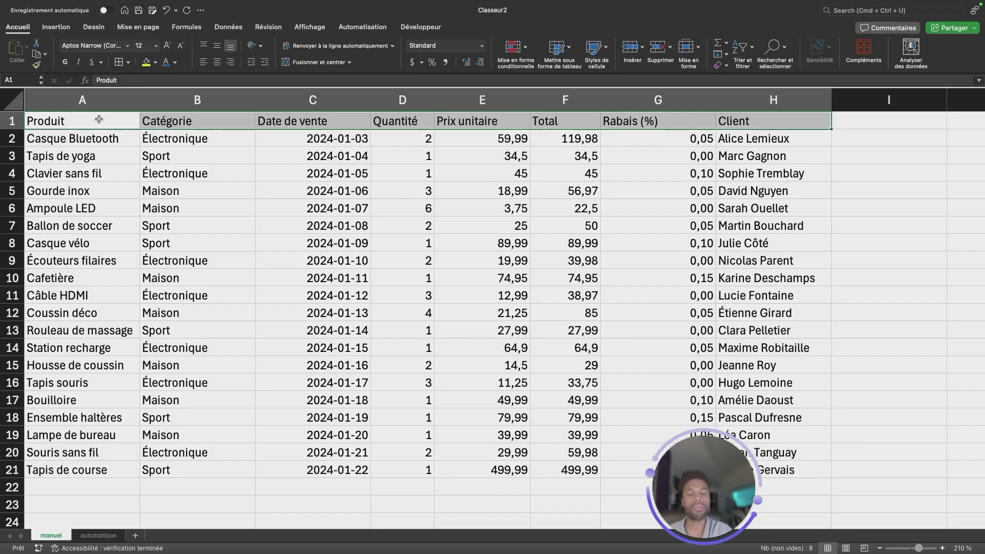
click(64, 62)
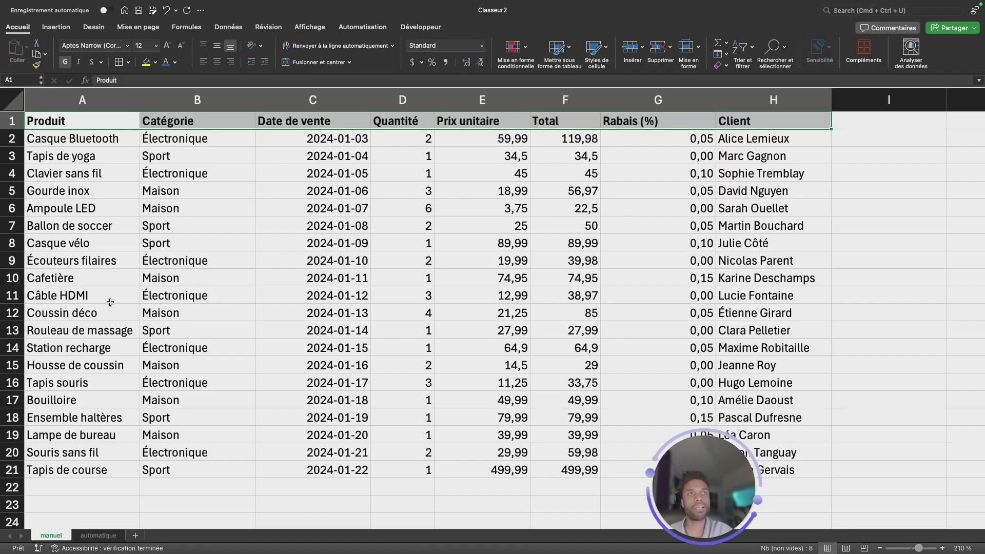
click(166, 45)
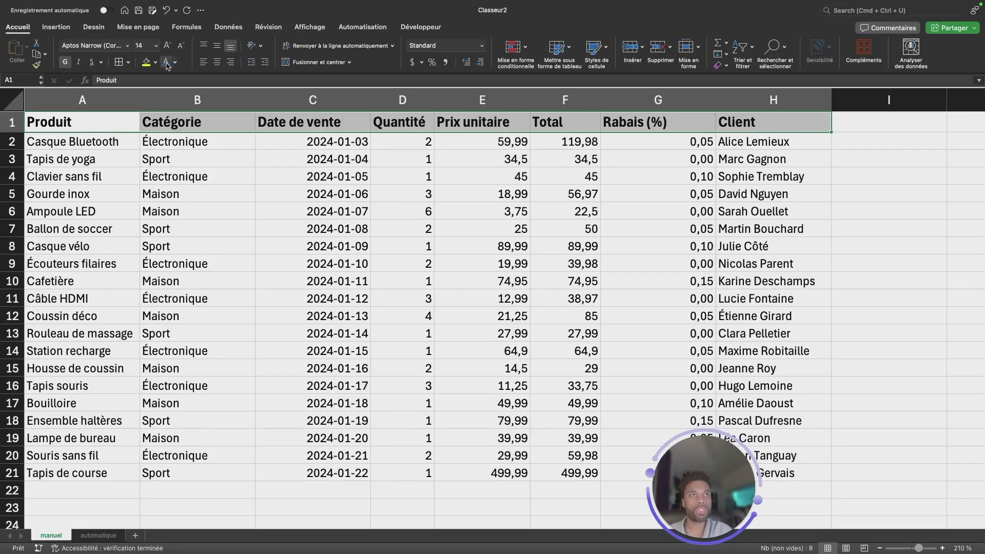
click(167, 62)
click(390, 265)
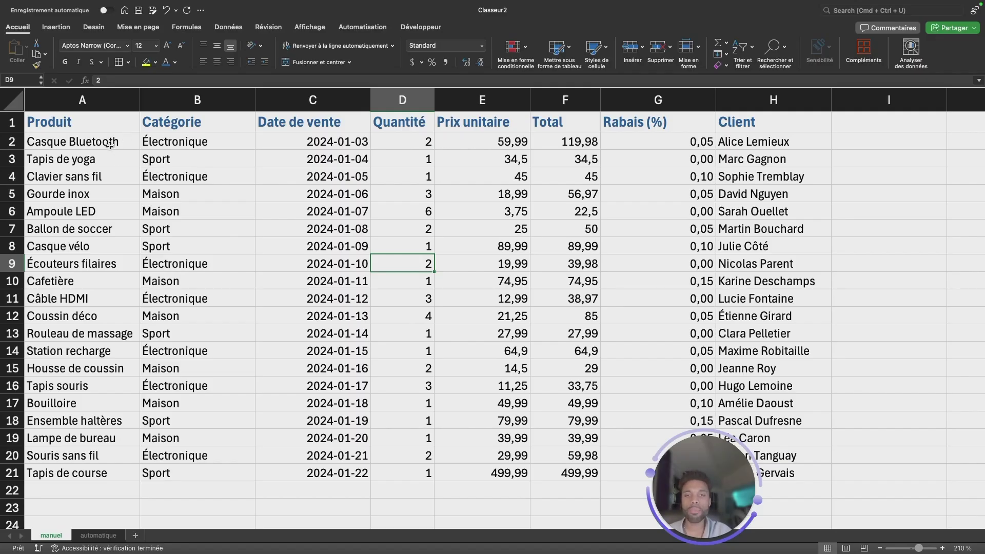
- Apply borders around all cells of the sales table A1:H21
click(109, 129)
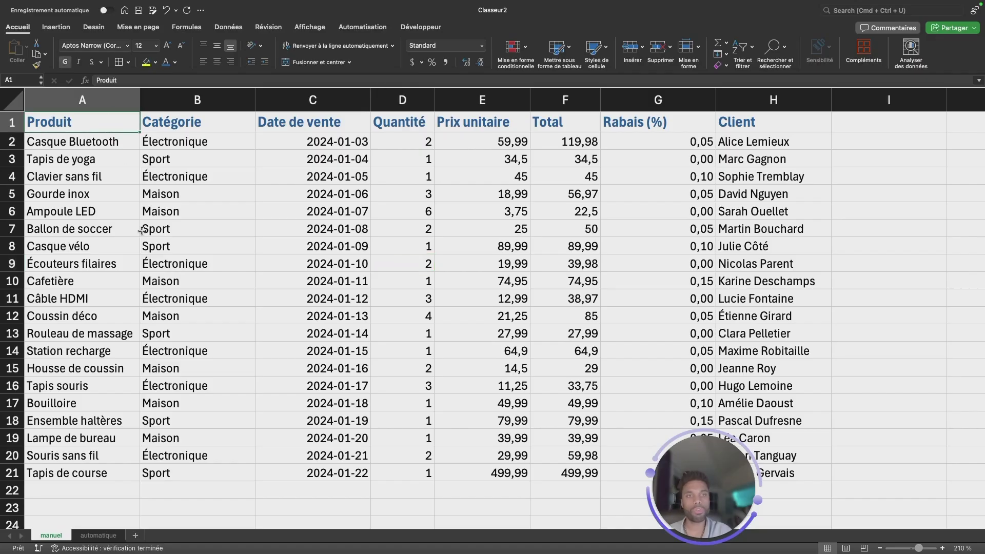
key(super+a)
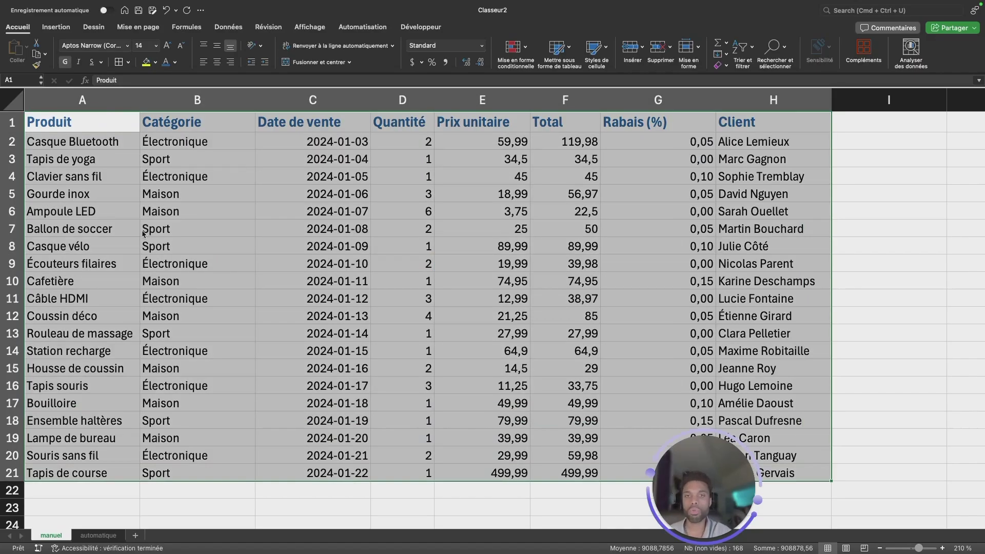
click(119, 62)
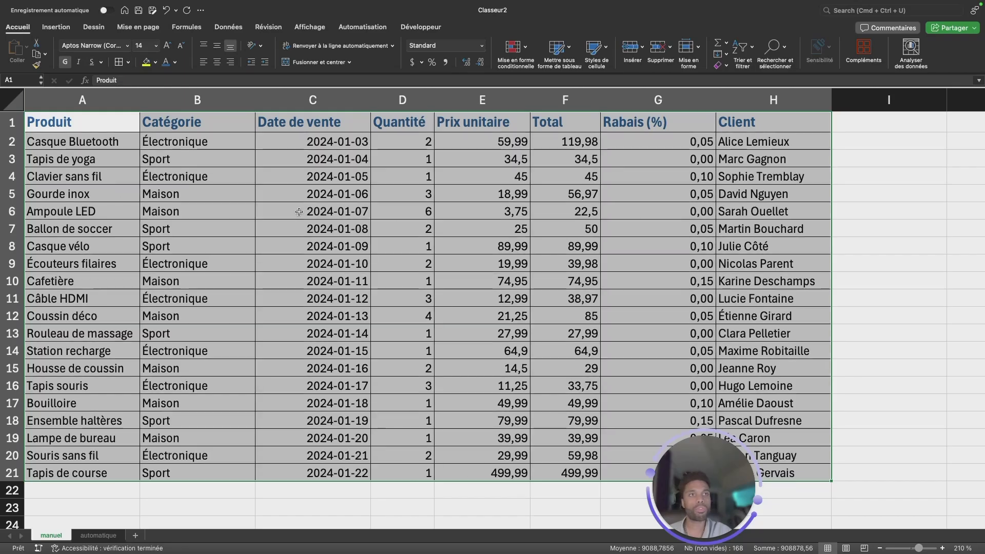
click(462, 351)
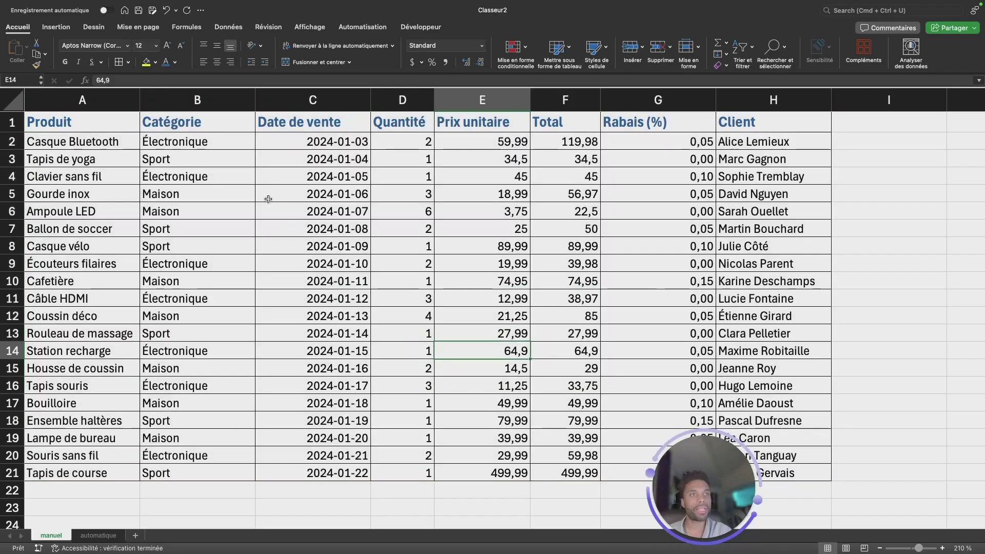
click(129, 62)
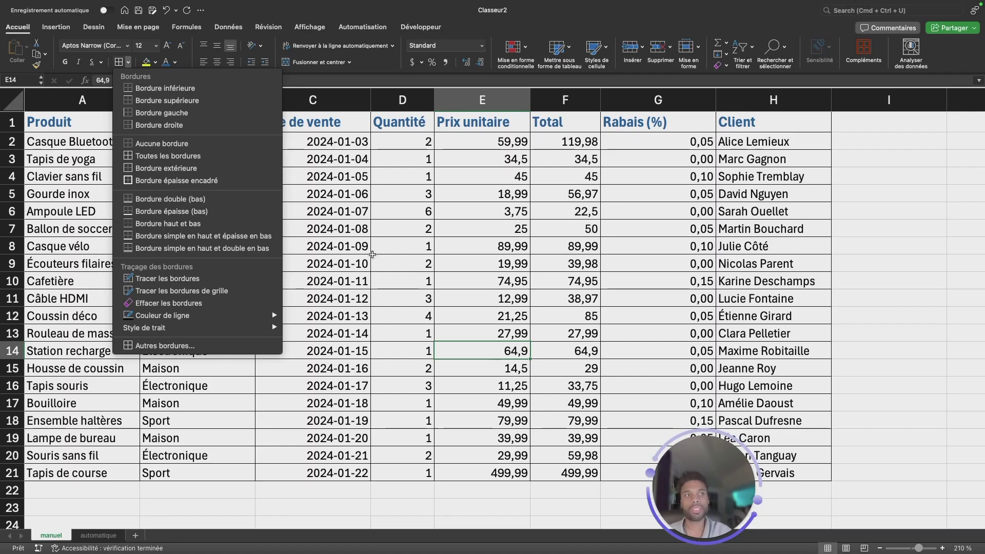
click(383, 247)
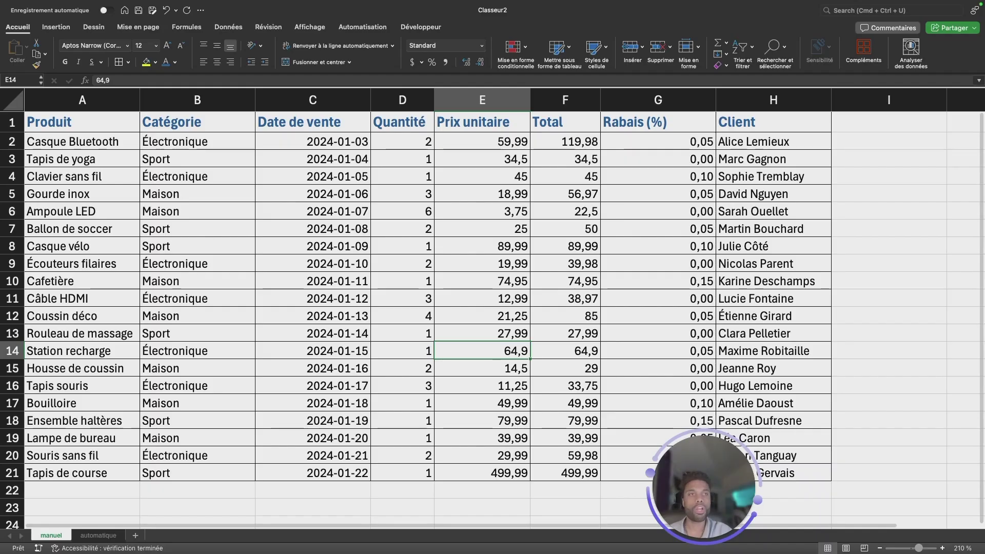
- Centre the contents of the whole sales table vertically and horizontally
drag(107, 160, 158, 203)
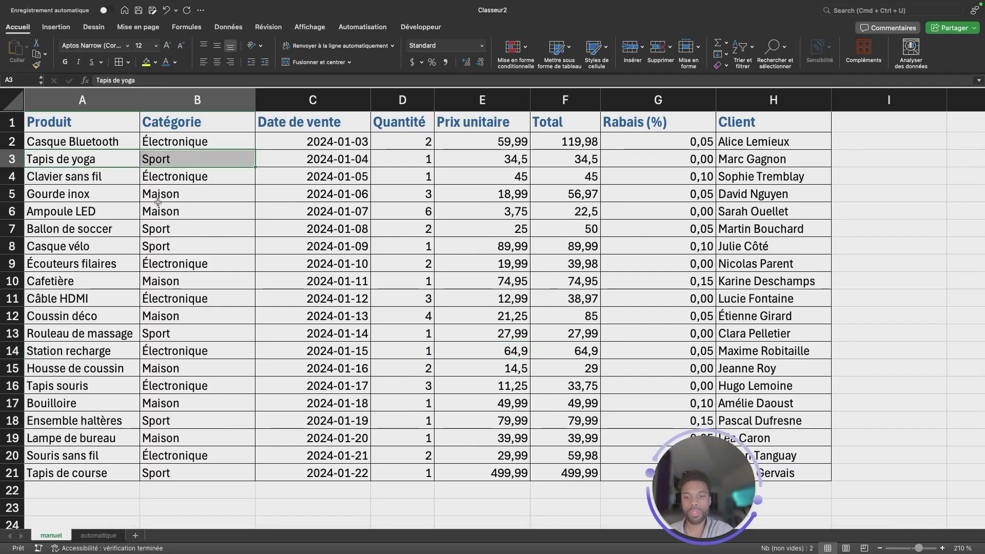
key(super+a)
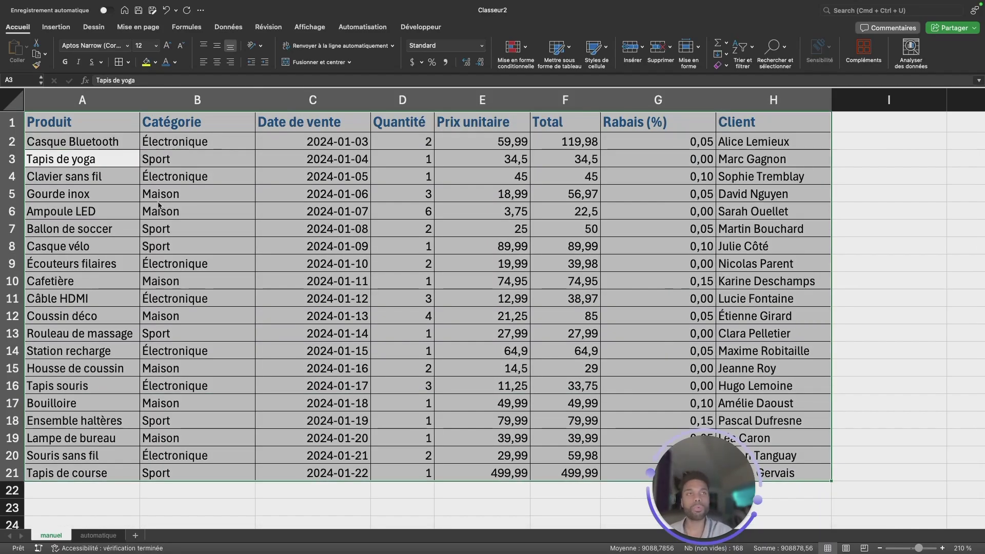
click(217, 46)
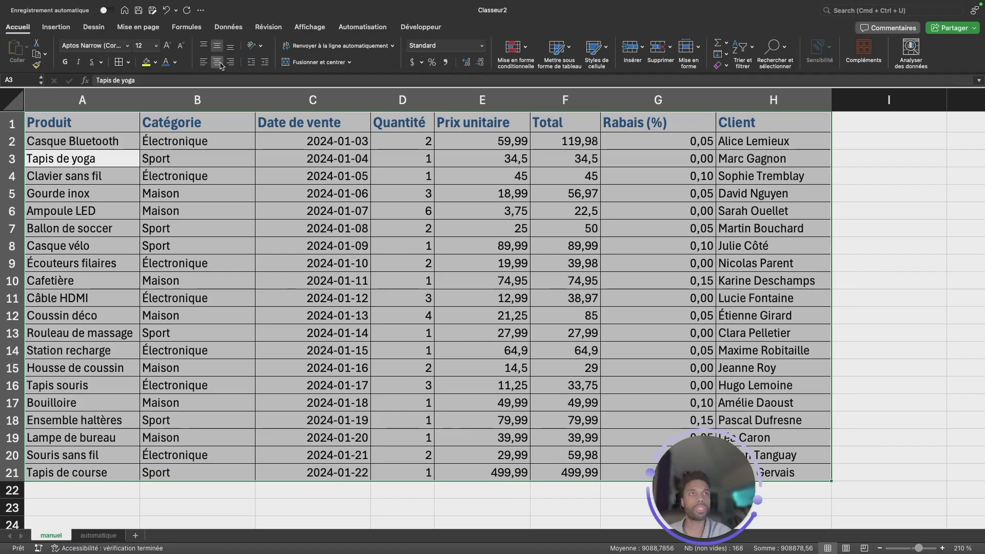
click(220, 62)
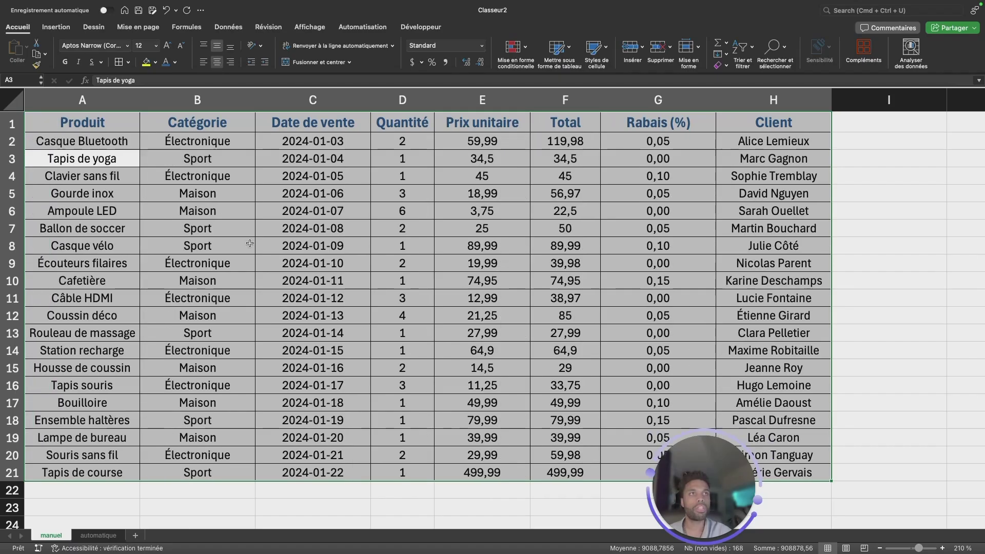
click(577, 336)
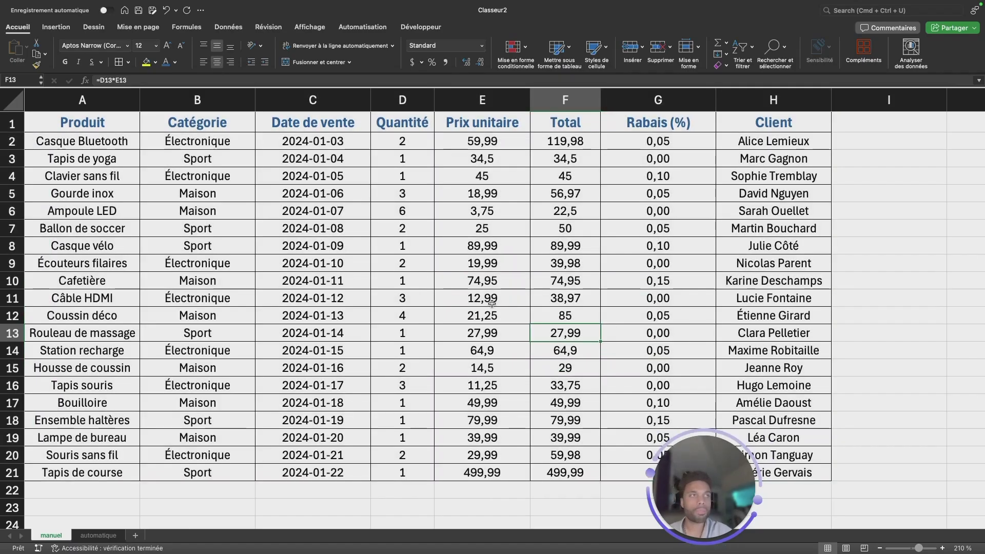
- Right-align the amounts in the Prix unitaire and Total columns, E2:F21, leaving out the headers
click(476, 144)
key(shift+Right)
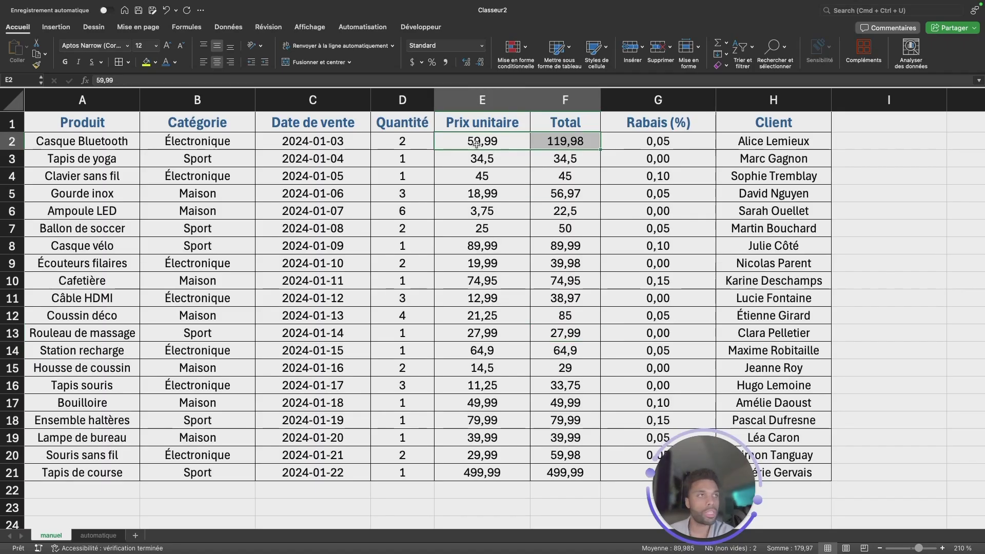
key(ctrl+shift+Down)
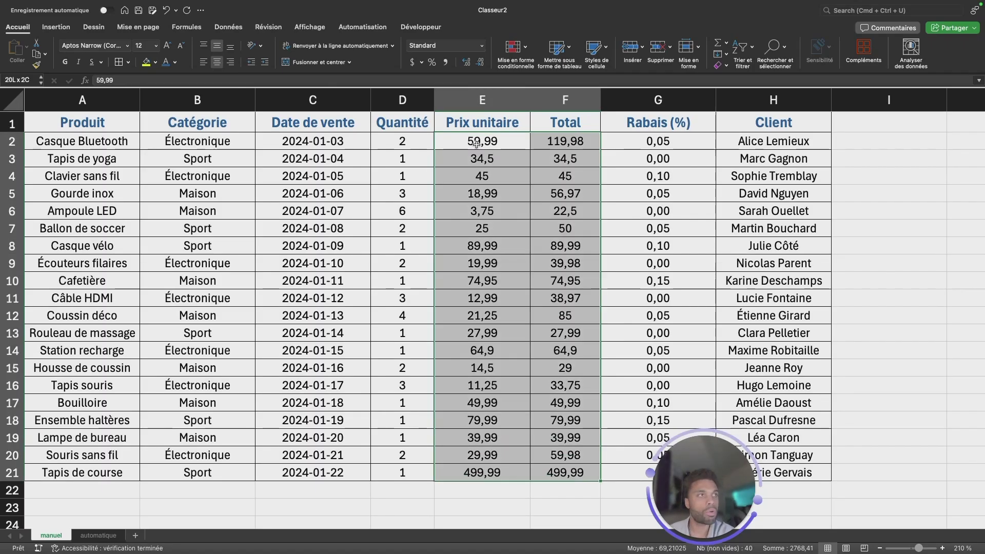
click(231, 62)
click(389, 350)
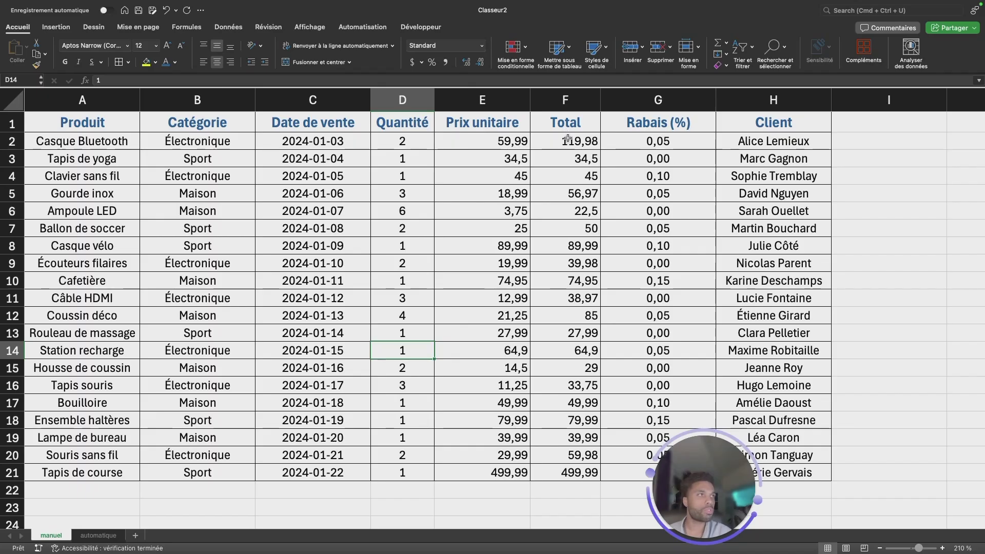
- Apply the accounting number format with the $ symbol to the Prix unitaire and Total amounts in E2:F21
click(509, 144)
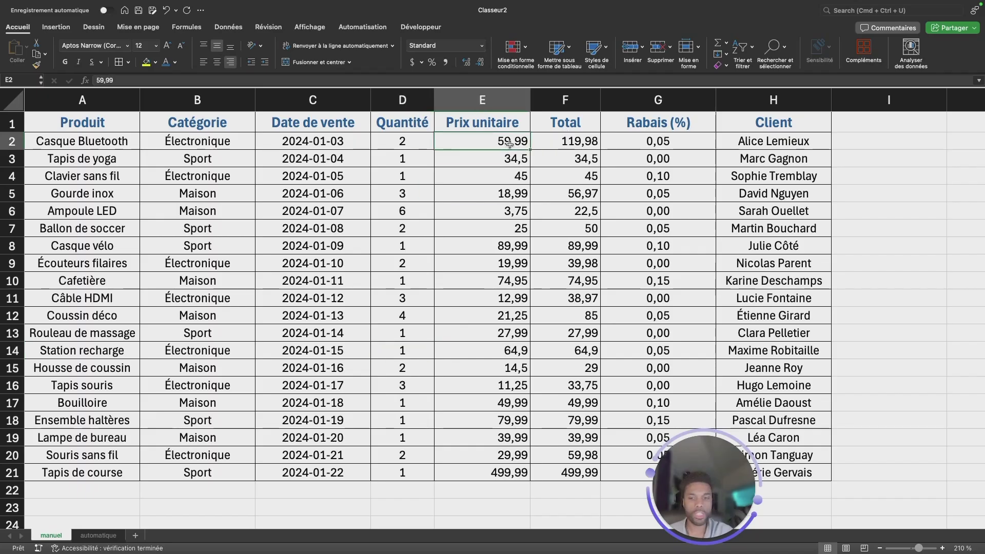
key(shift+Right)
key(super+shift+Down)
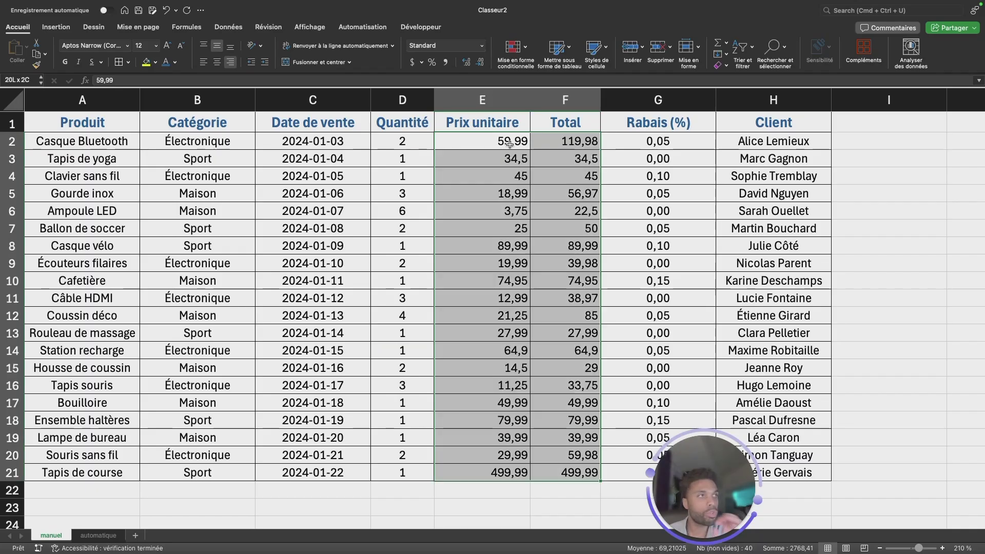
click(413, 64)
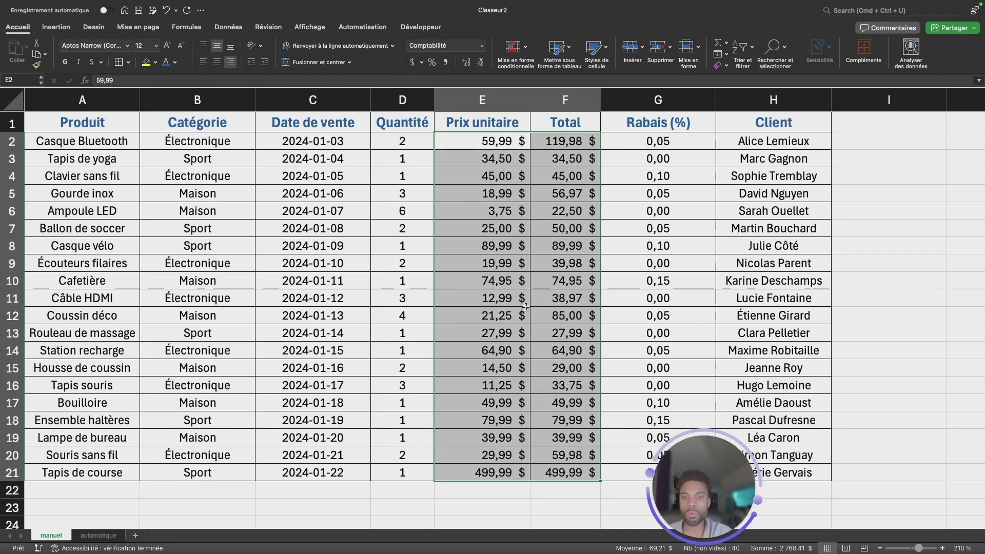
- Format the Rabais (%) values in G2:G21 as percentages
click(639, 144)
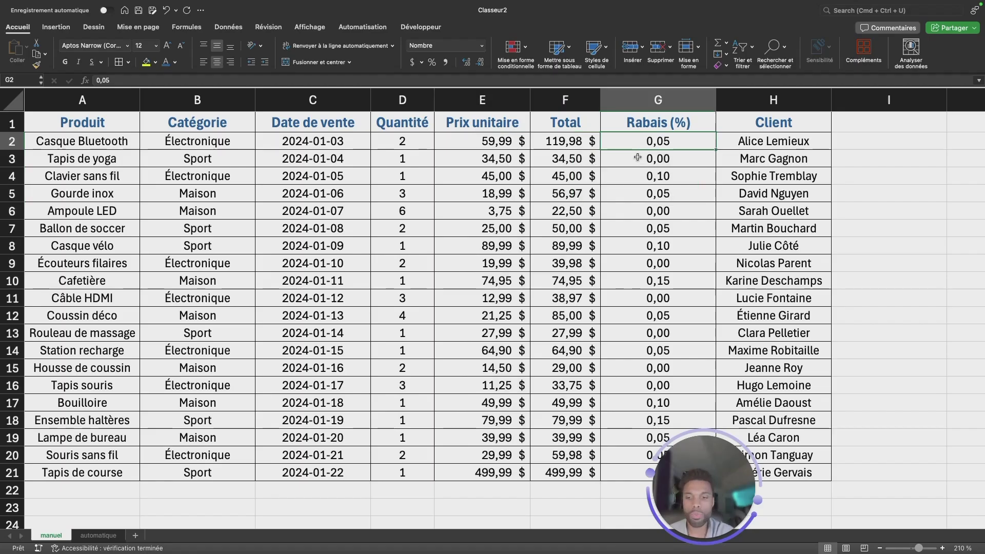
key(super+shift+Down)
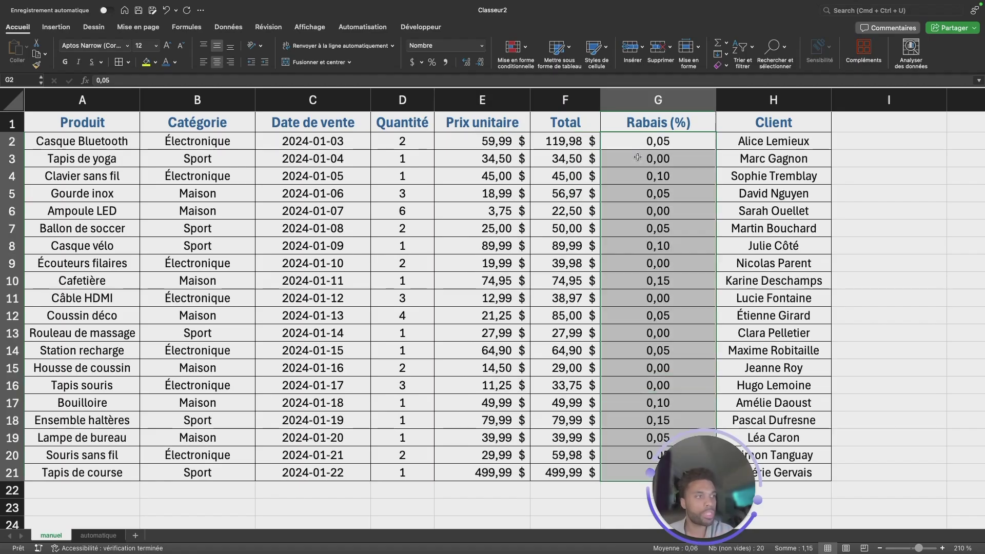
click(432, 63)
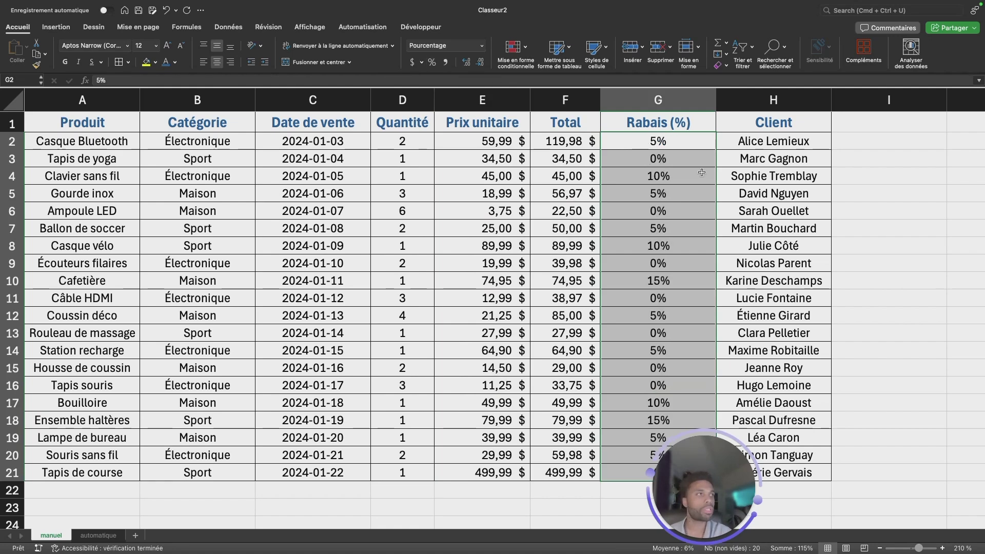
drag(701, 477, 839, 477)
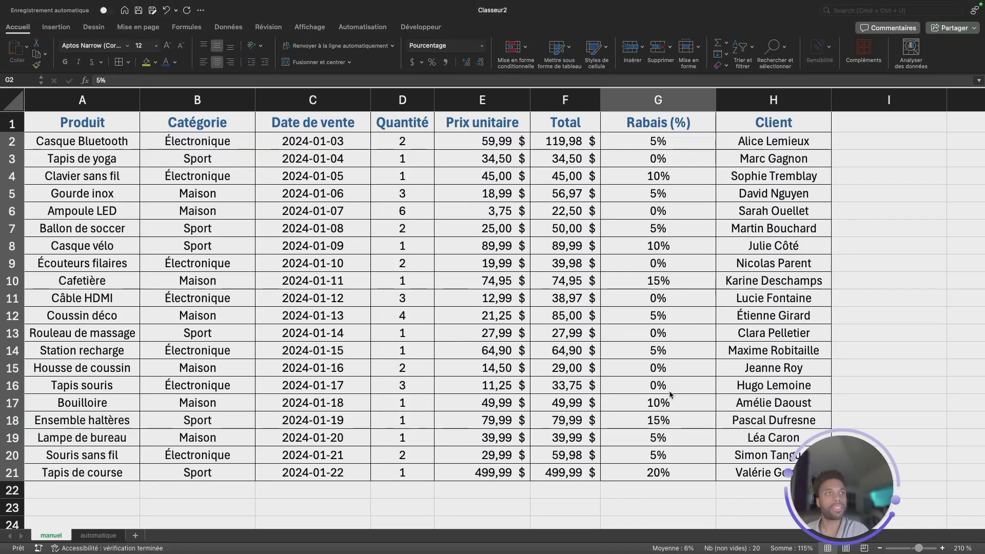
- Try the long date format on the sale date in C3, and undo it
click(296, 184)
click(332, 160)
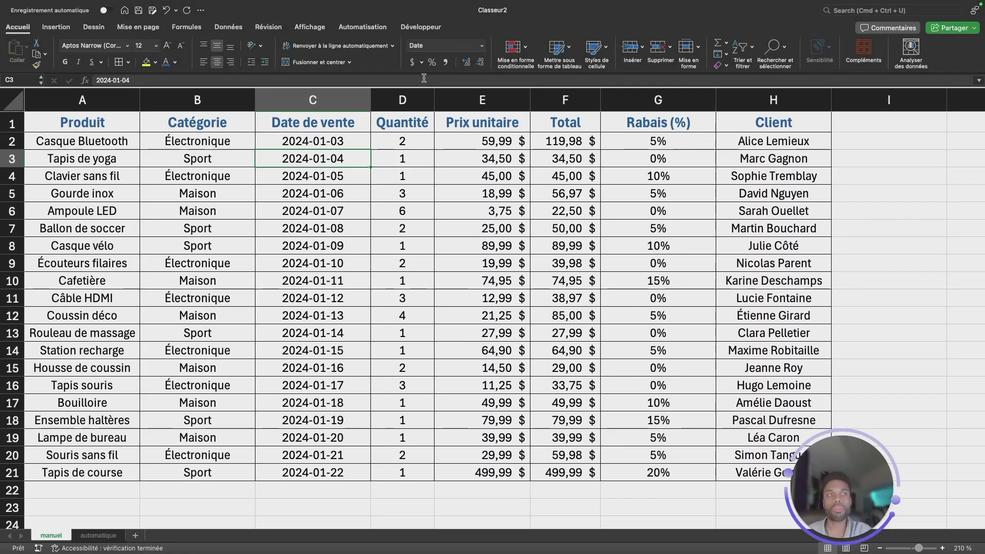
click(482, 45)
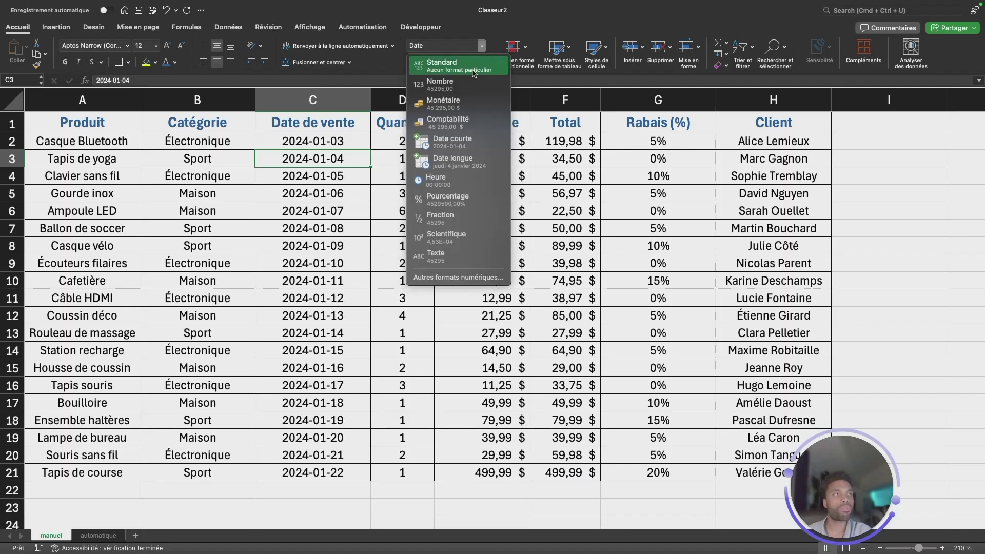
click(468, 163)
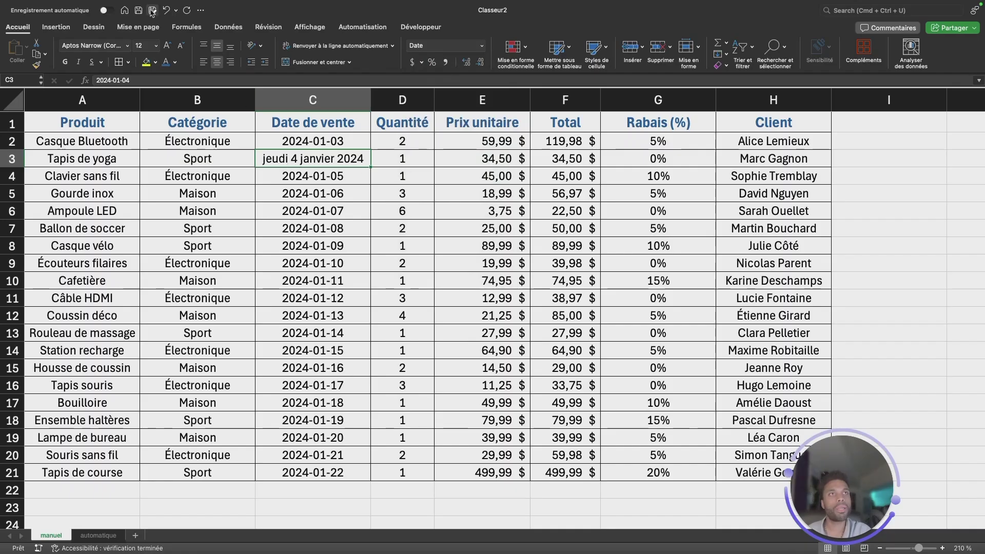
click(166, 10)
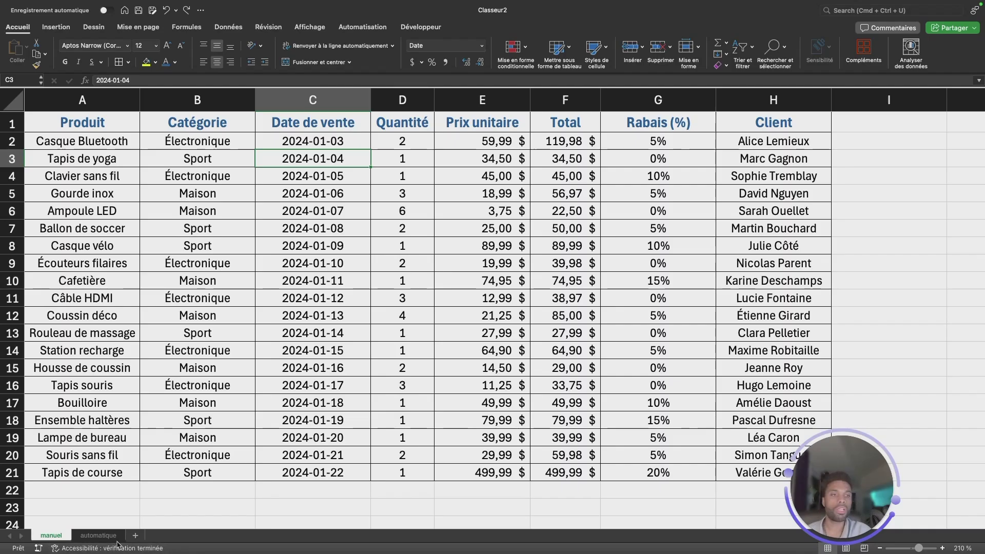
- On the manuel sheet, narrow the Produit column and autofit its width to the contents
click(98, 535)
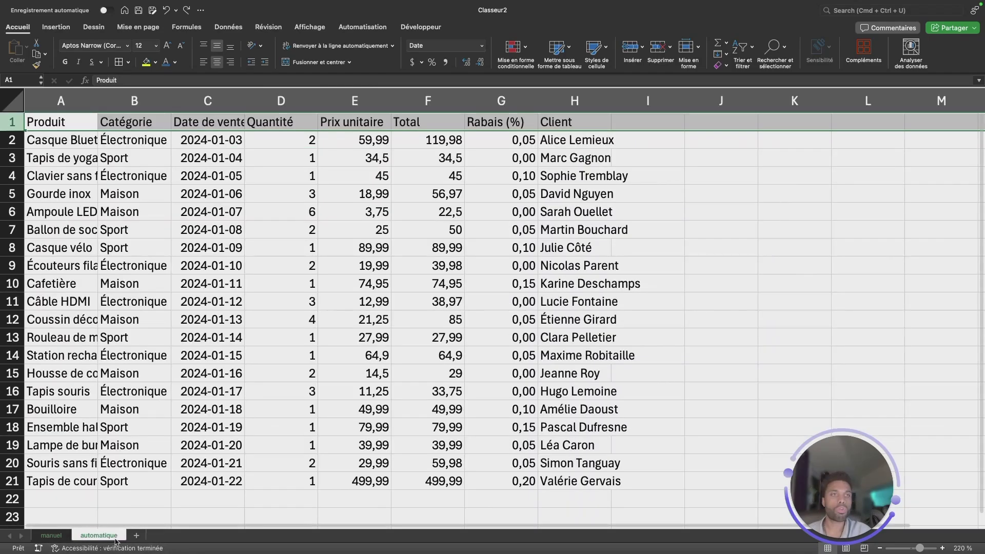
click(55, 536)
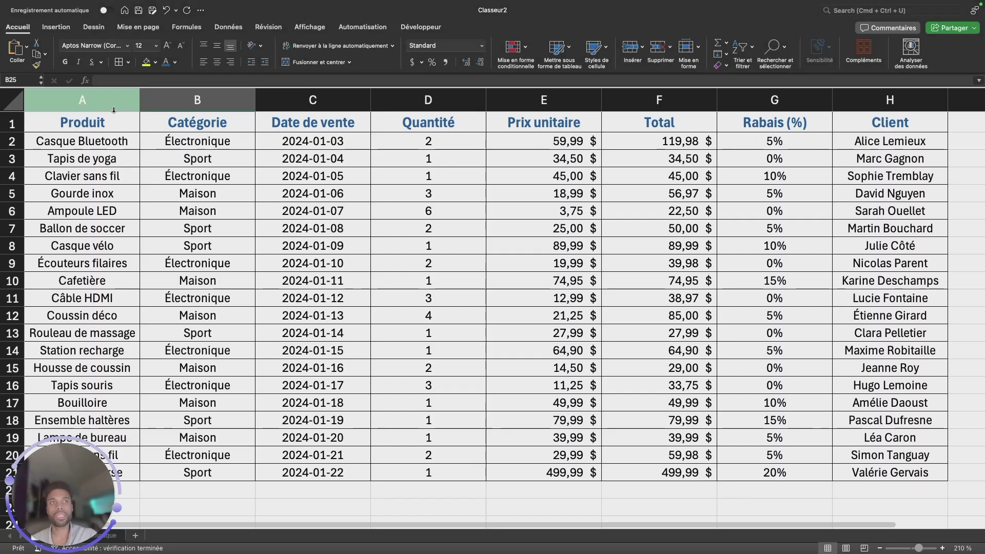
drag(140, 101, 102, 99)
click(99, 98)
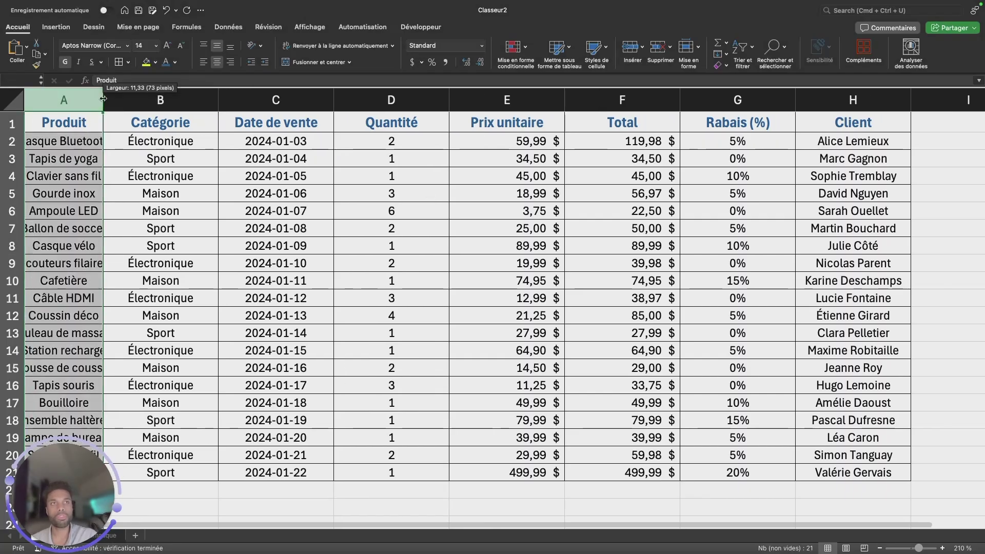
double_click(100, 98)
drag(148, 180, 148, 194)
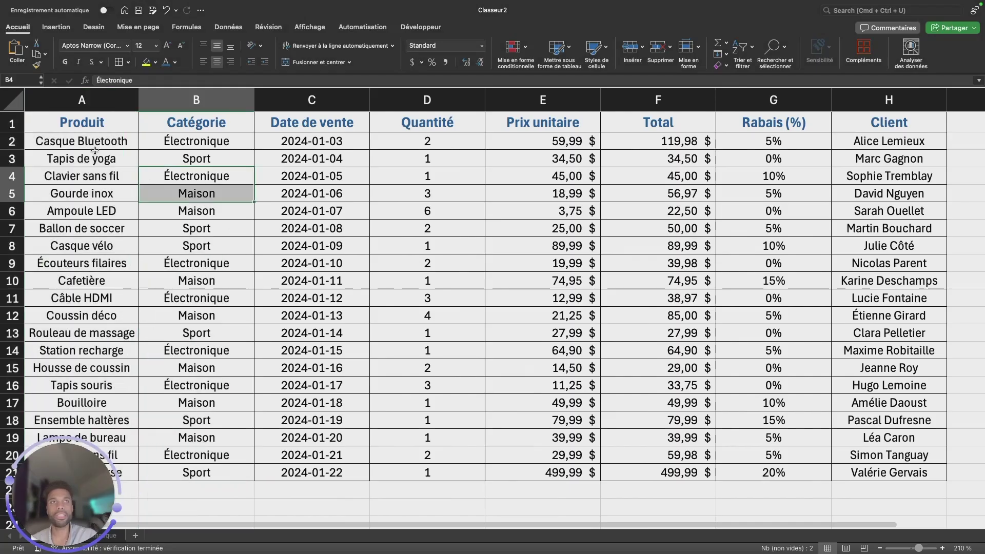
- Widen all columns of the manuel sheet together to one equal width
click(17, 105)
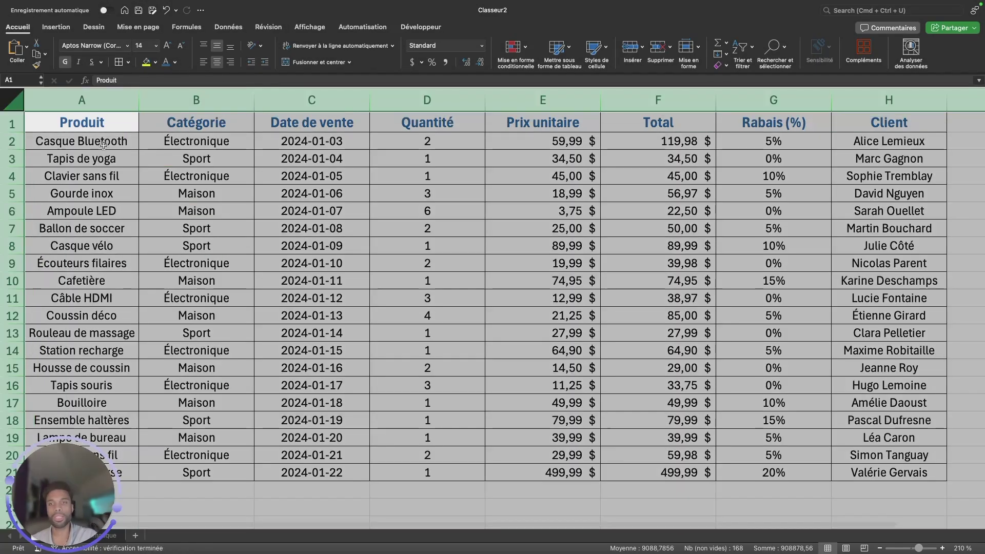
drag(139, 101, 161, 102)
click(213, 252)
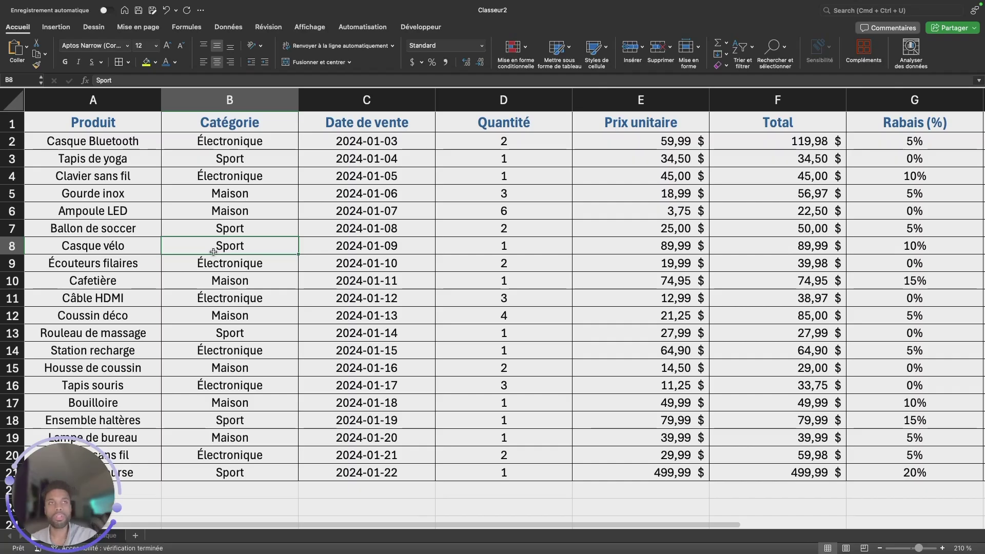
- Autofit the widths of all columns on the manuel sheet to their contents in one go
click(21, 106)
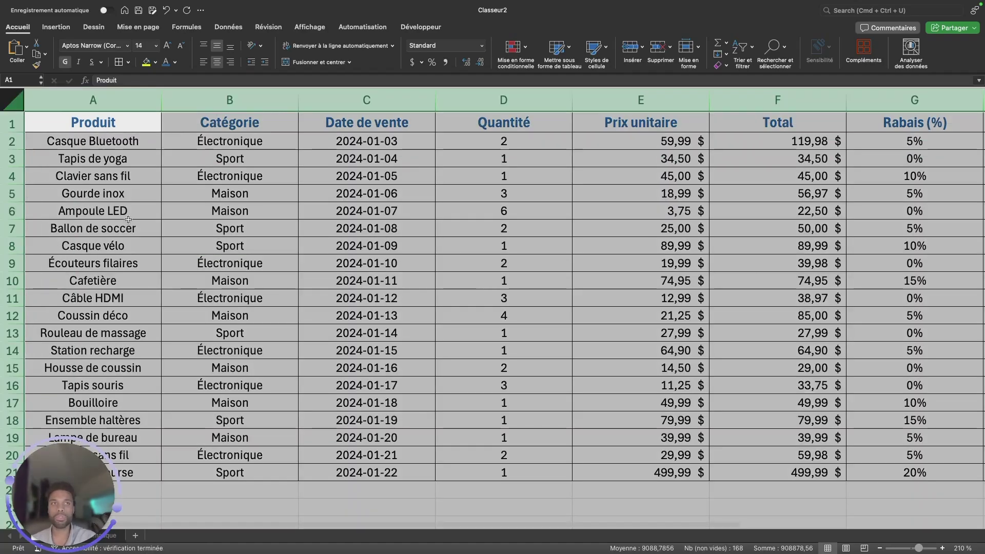
double_click(162, 101)
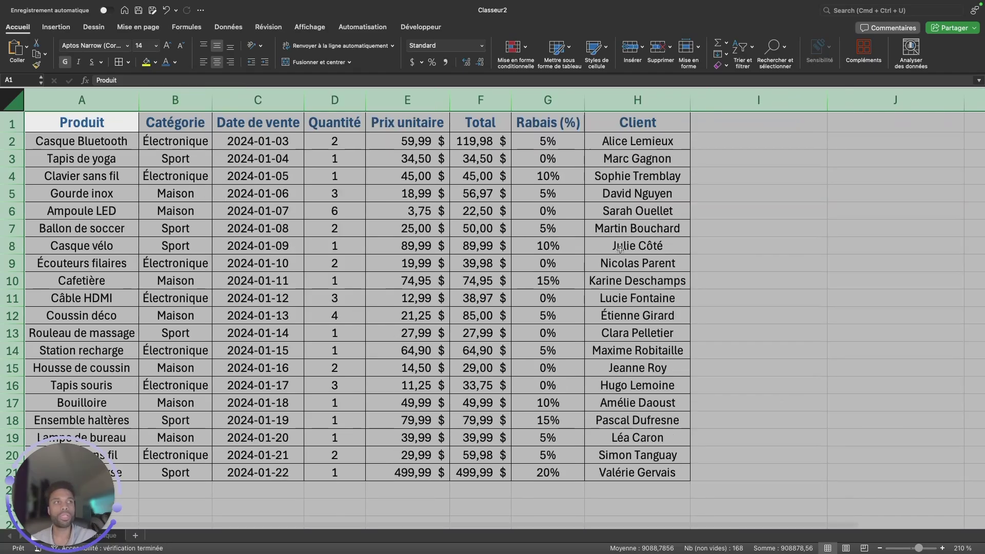
click(780, 174)
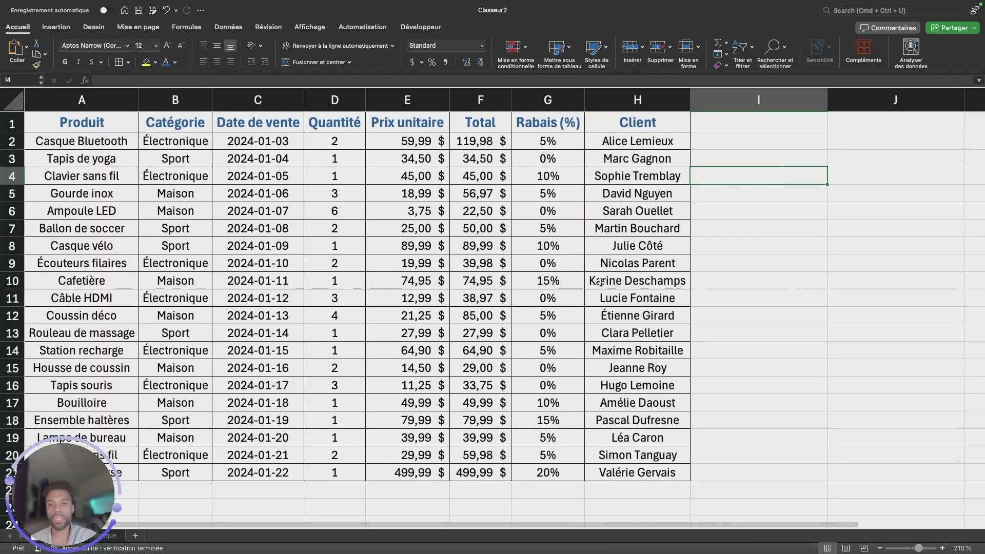
drag(67, 495, 790, 488)
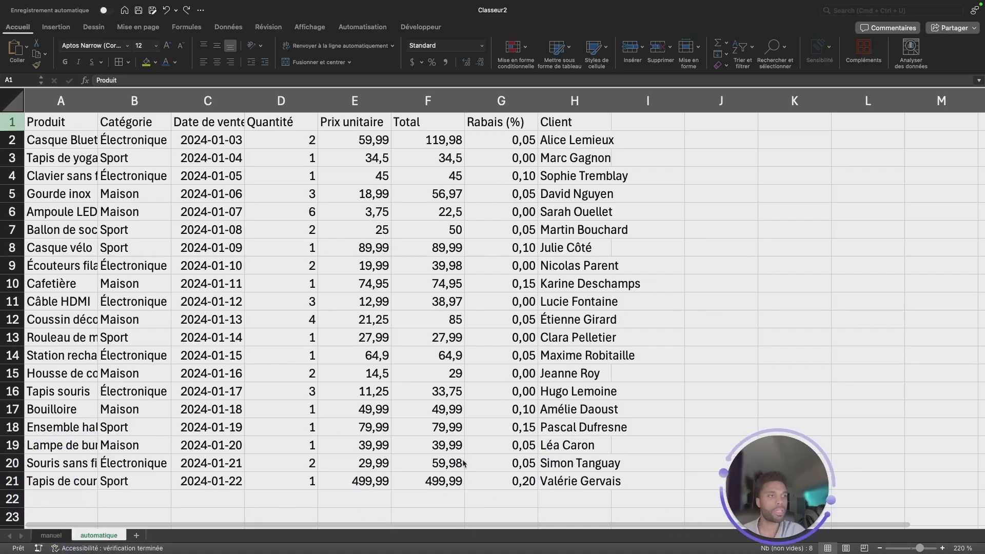
- Convert the raw sales data A1:H21 on the automatique sheet into a table with headers
click(136, 265)
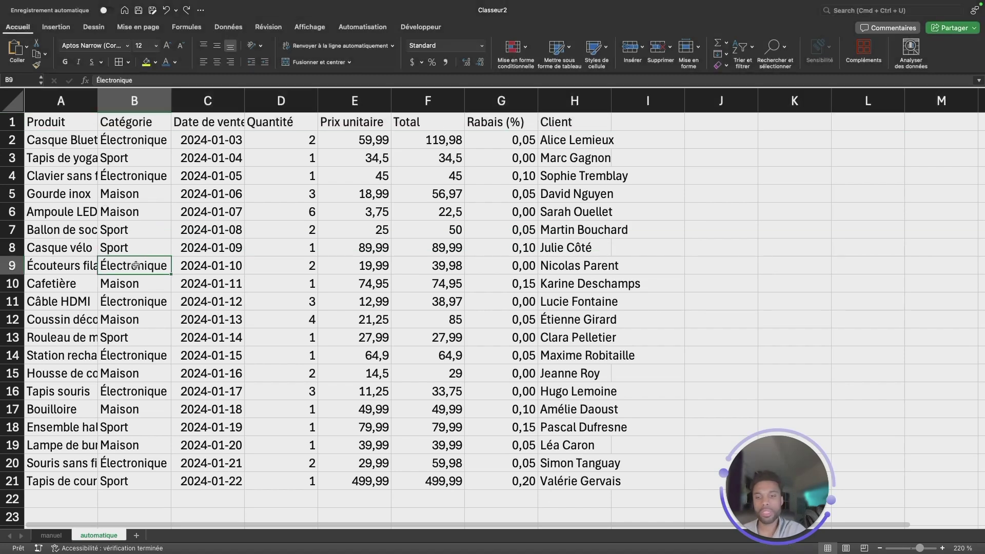
key(super+a)
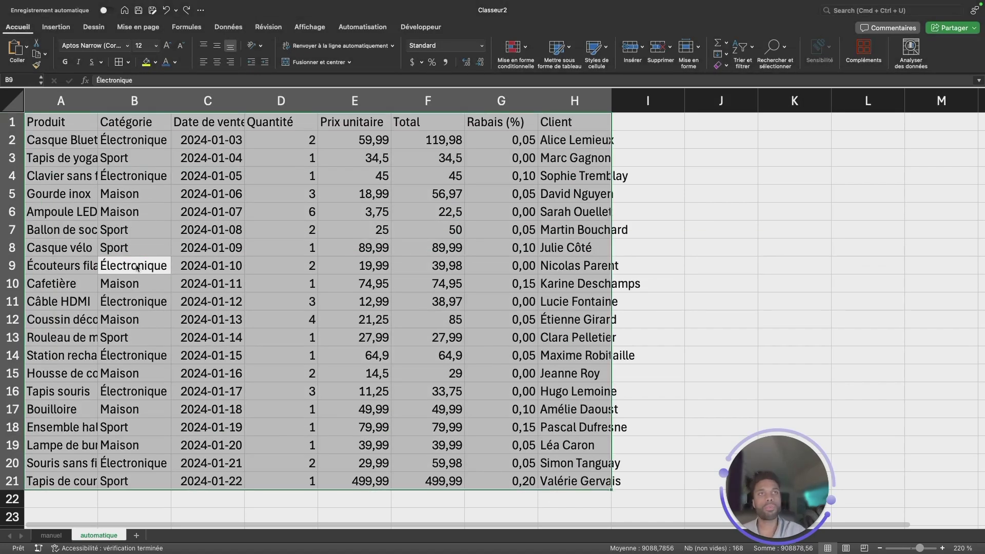
click(56, 28)
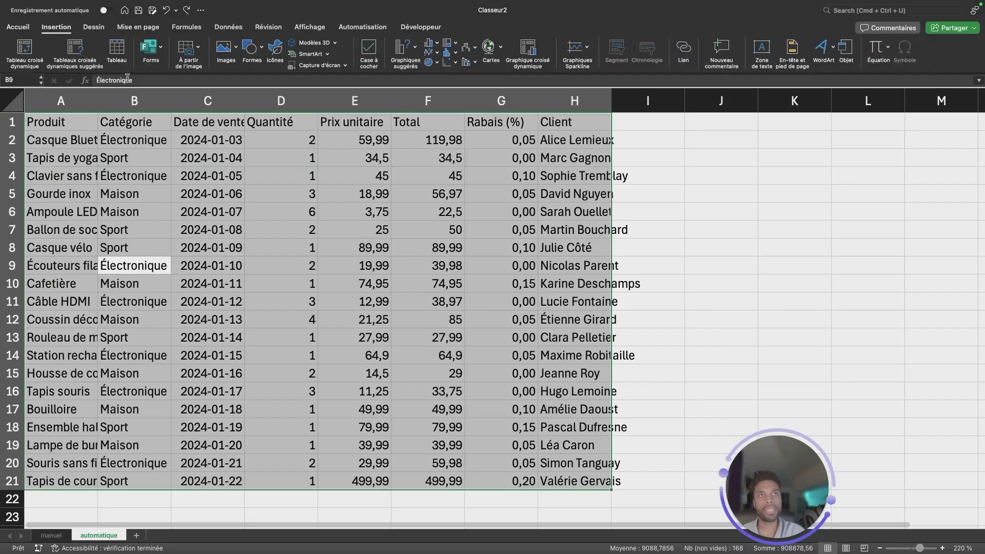
click(118, 52)
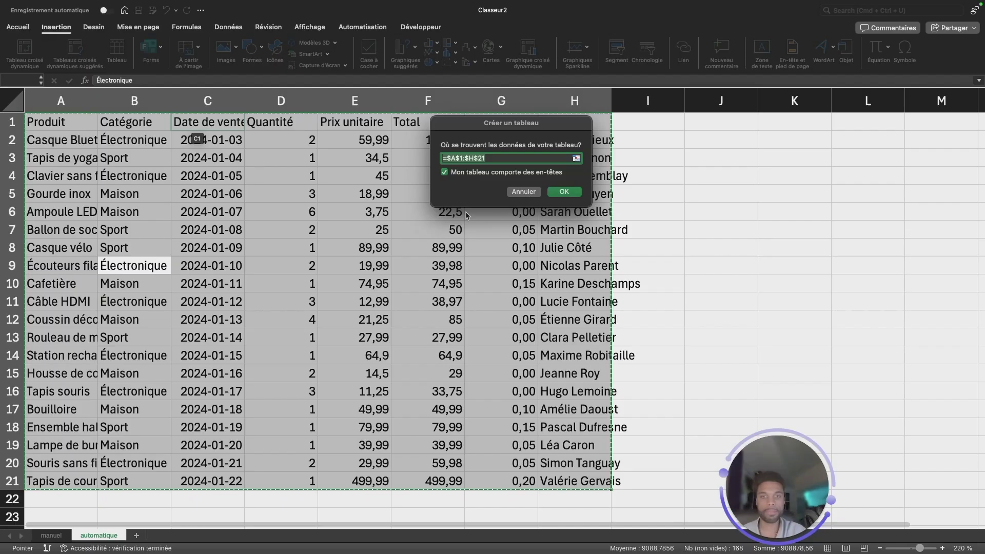
click(564, 192)
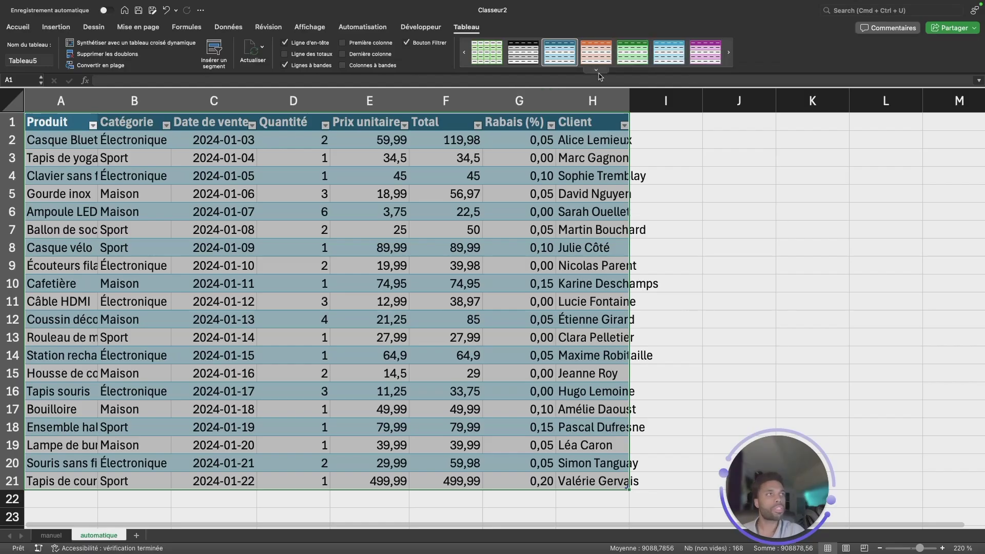
- Restyle the new table with a light grey table style with banded rows and black header text
click(596, 70)
click(526, 134)
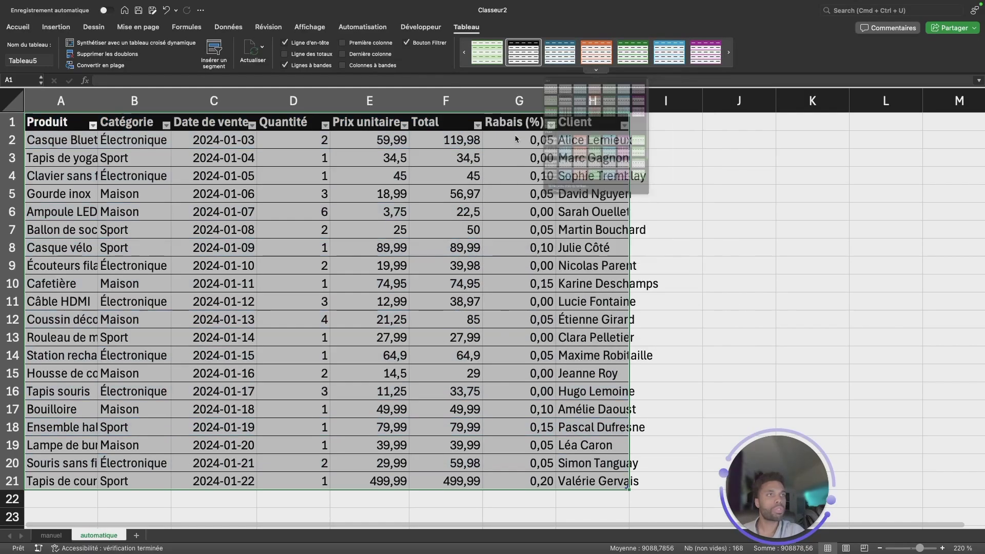
click(597, 72)
click(510, 106)
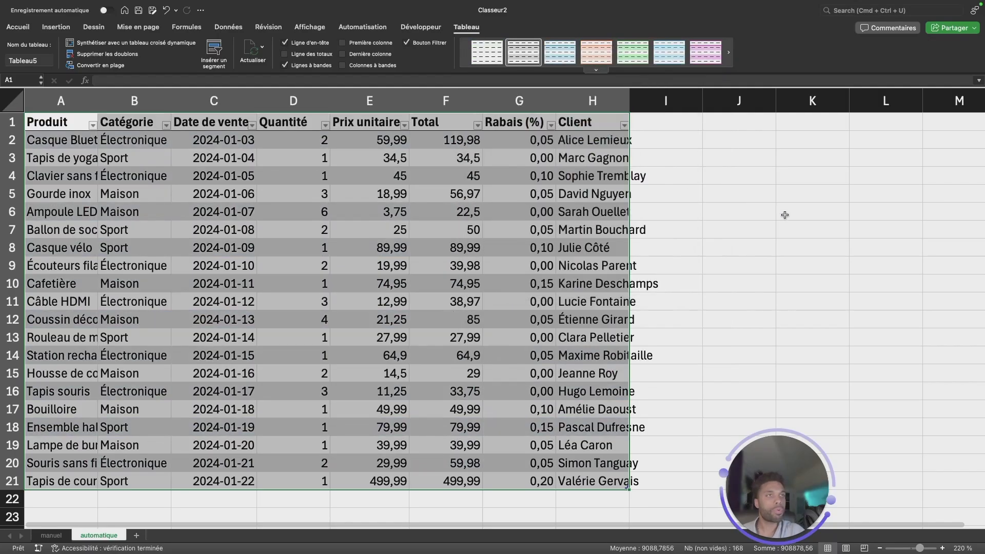
click(657, 167)
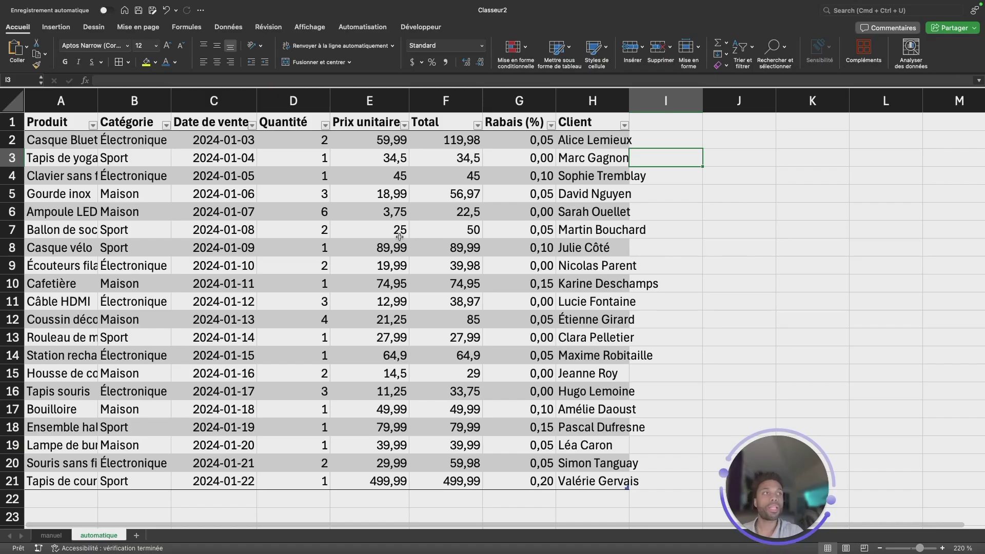
- Widen all columns of the automatique sheet to one equal width, and narrow the Quantité and Prix unitaire columns to fit
click(18, 97)
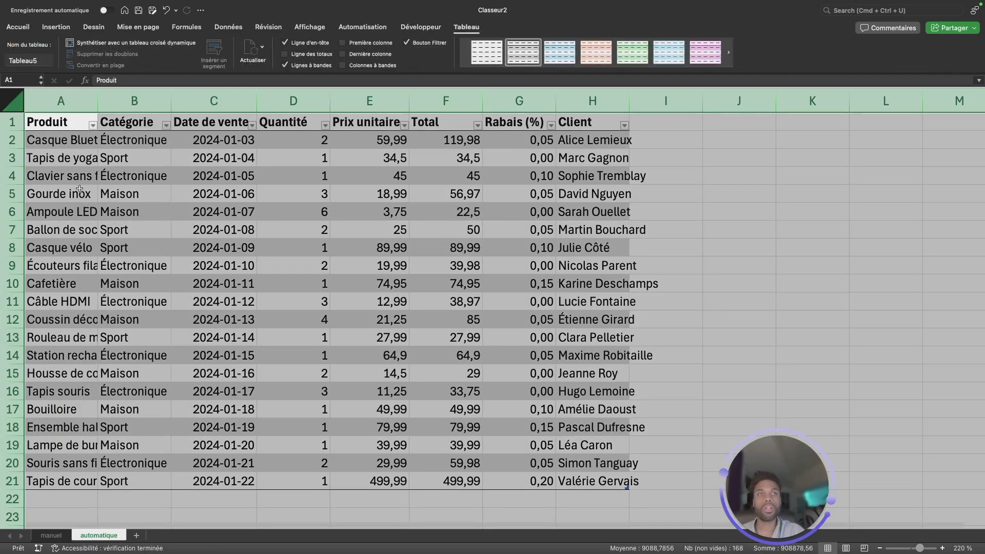
drag(97, 101, 130, 102)
click(202, 247)
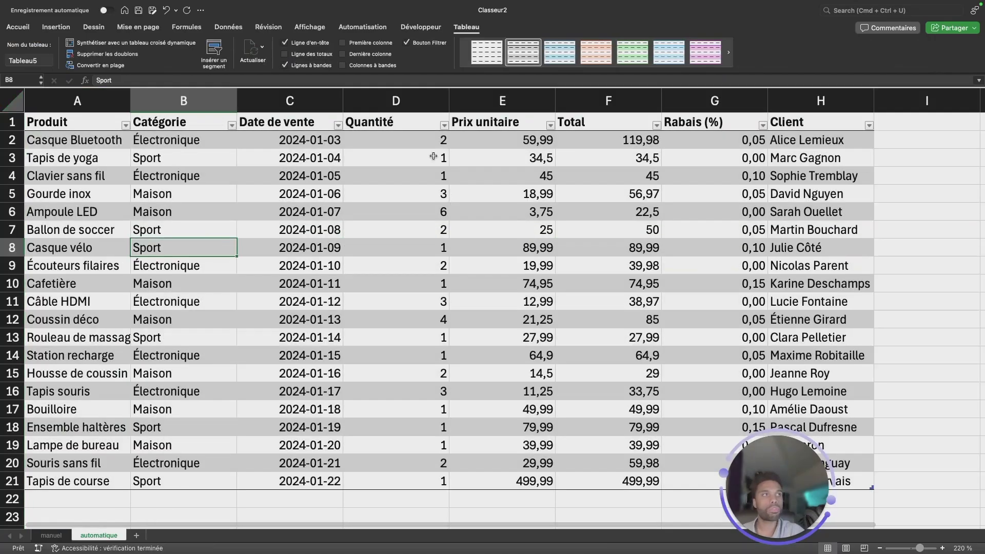
drag(552, 99, 527, 100)
drag(448, 92, 412, 97)
- Apply the accounting number format with the $ symbol to the table's Prix unitaire and Total amounts, E2:F21
click(476, 142)
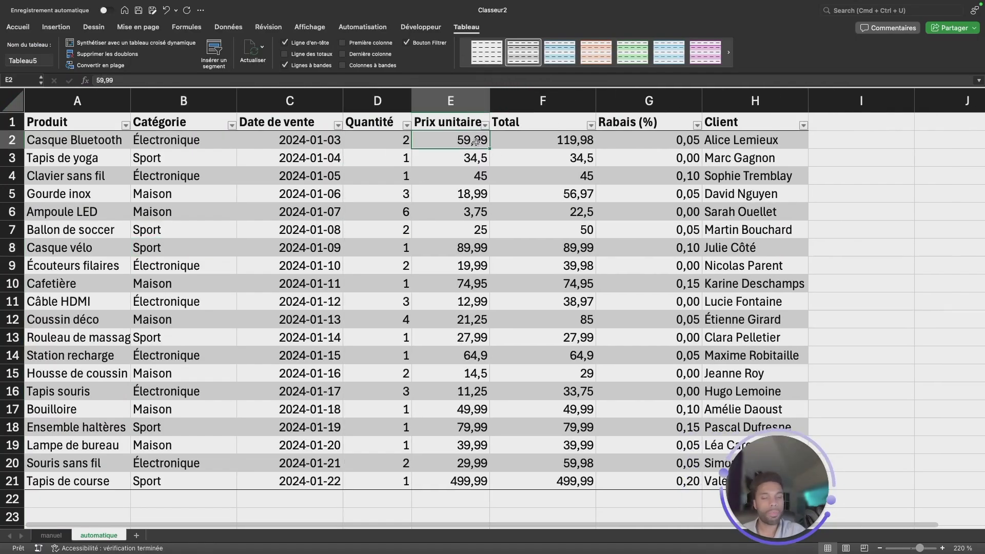
key(shift+Right)
key(shift+Right)
key(shift+Right)
key(shift+Left)
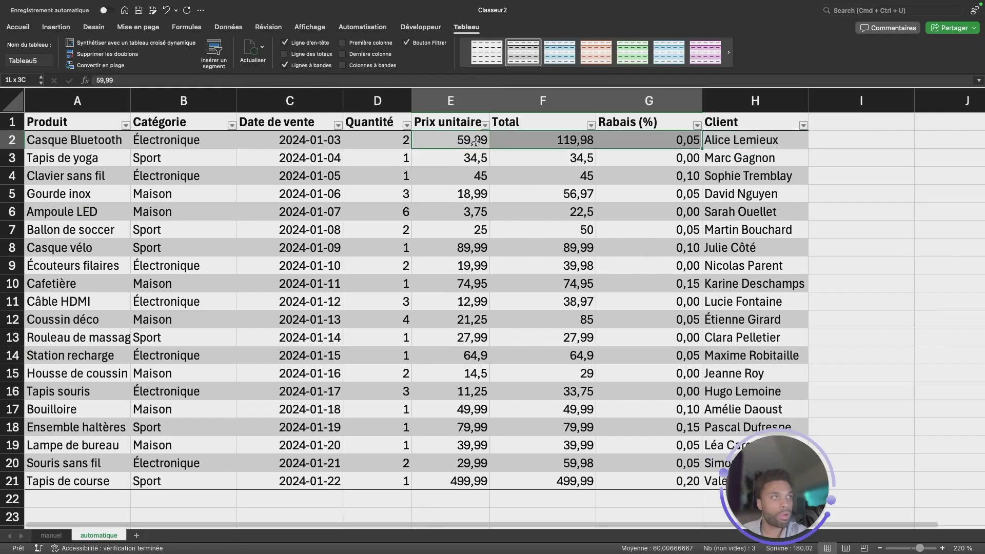
key(shift+Left)
key(shift+Down)
key(ctrl+shift+Down)
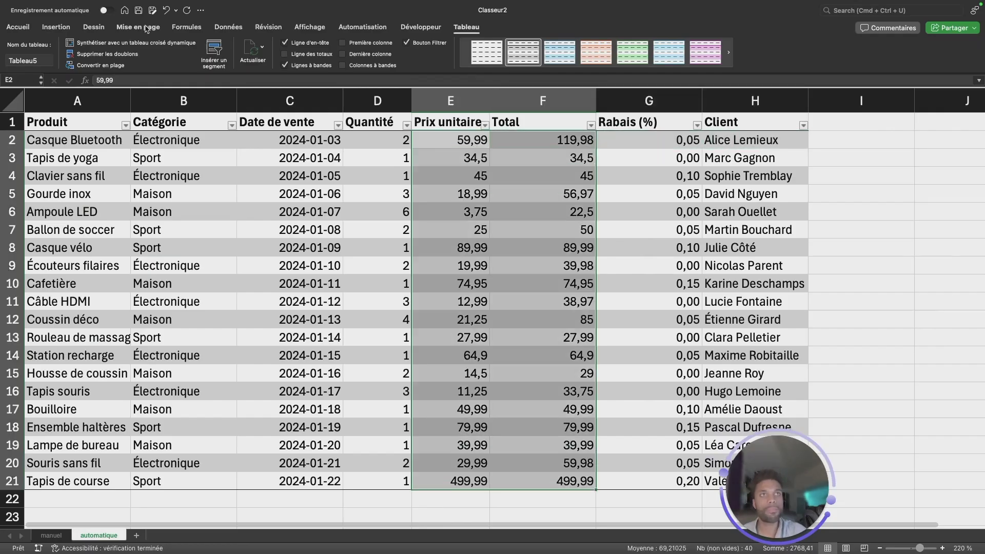
click(51, 29)
click(18, 28)
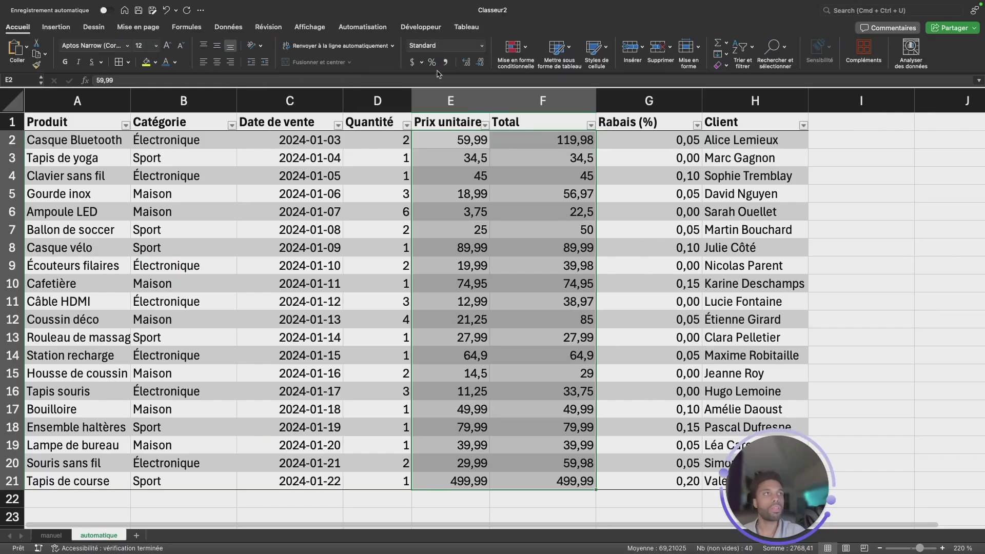
click(412, 62)
- Format the table's Rabais (%) values in G2:G21 as percentages
click(675, 144)
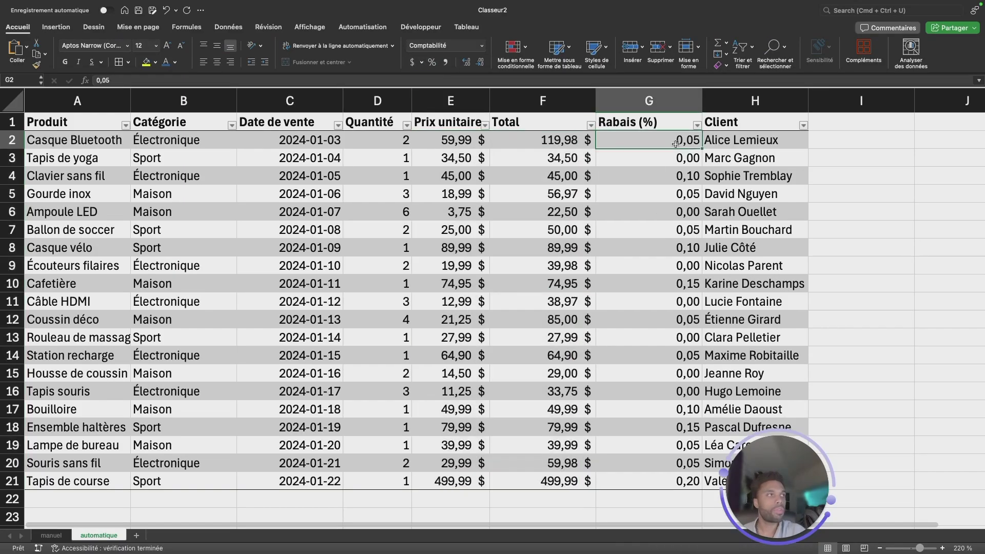
key(ctrl+shift+Down)
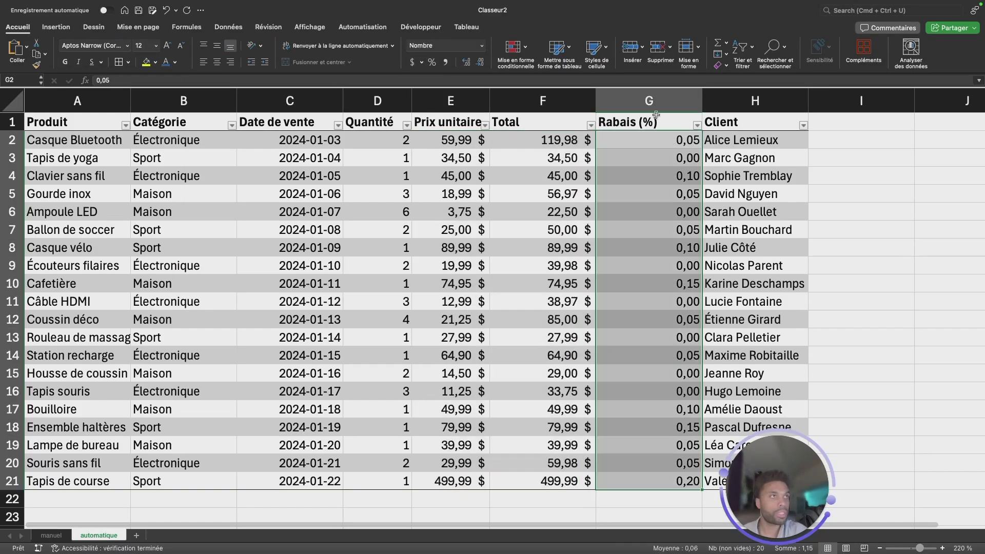
click(432, 62)
click(844, 226)
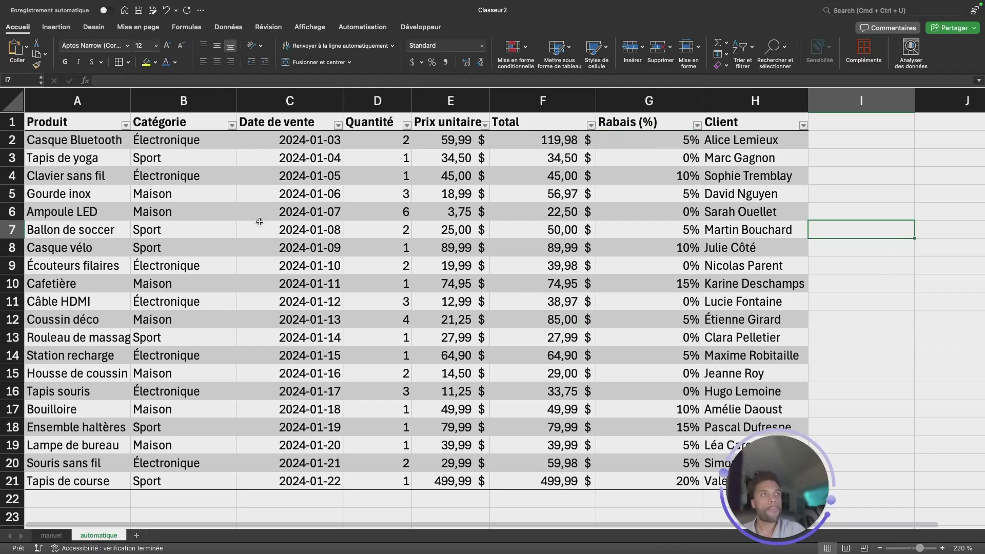
- Add a new table row by entering the product Souris sans fil in A22, directly below the last row
scroll(244, 265, down, 1)
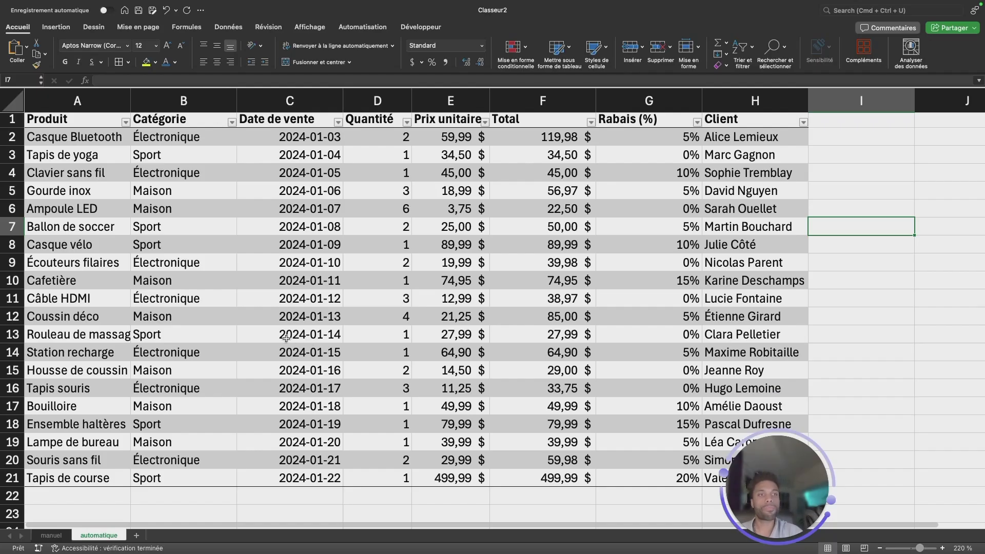
scroll(226, 364, down, 4)
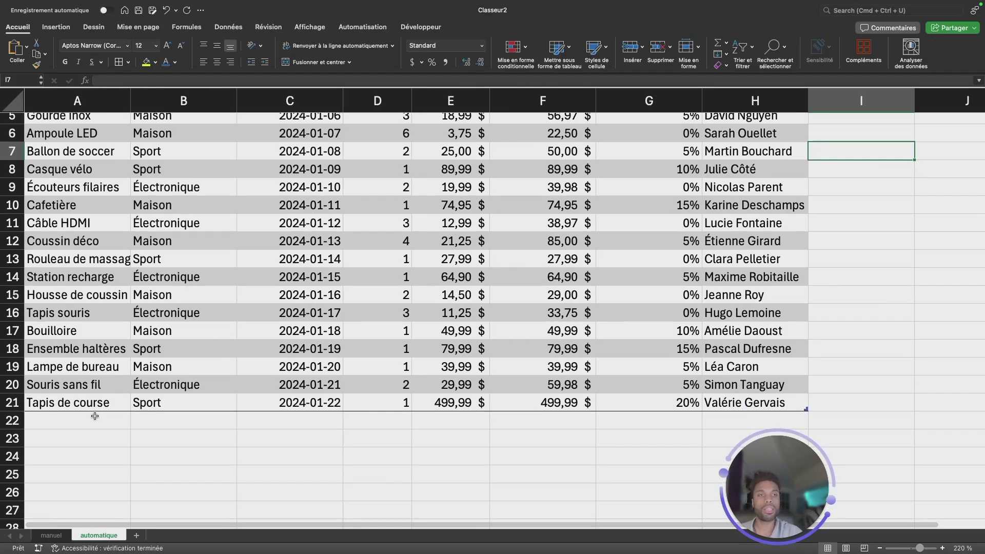
click(91, 416)
text(souris s)
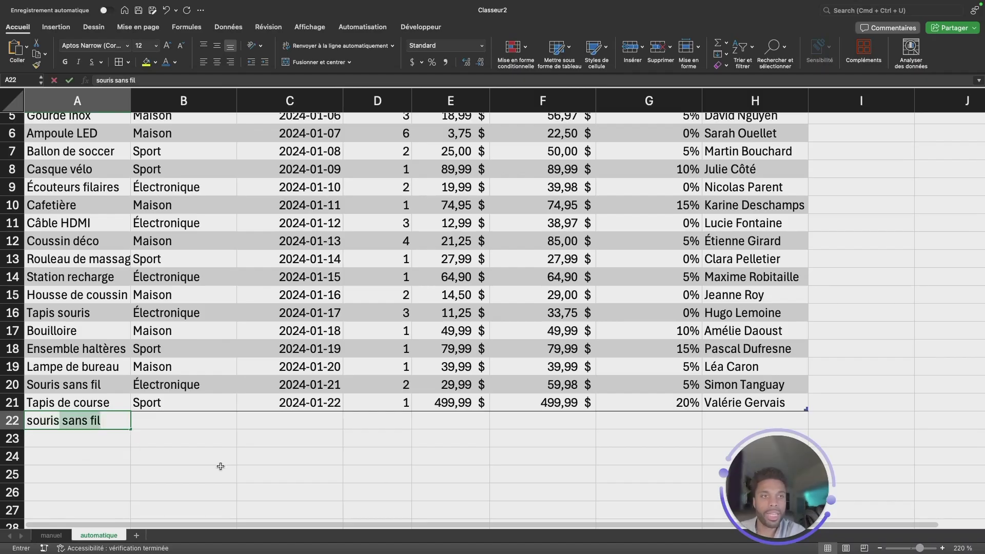
key(Return)
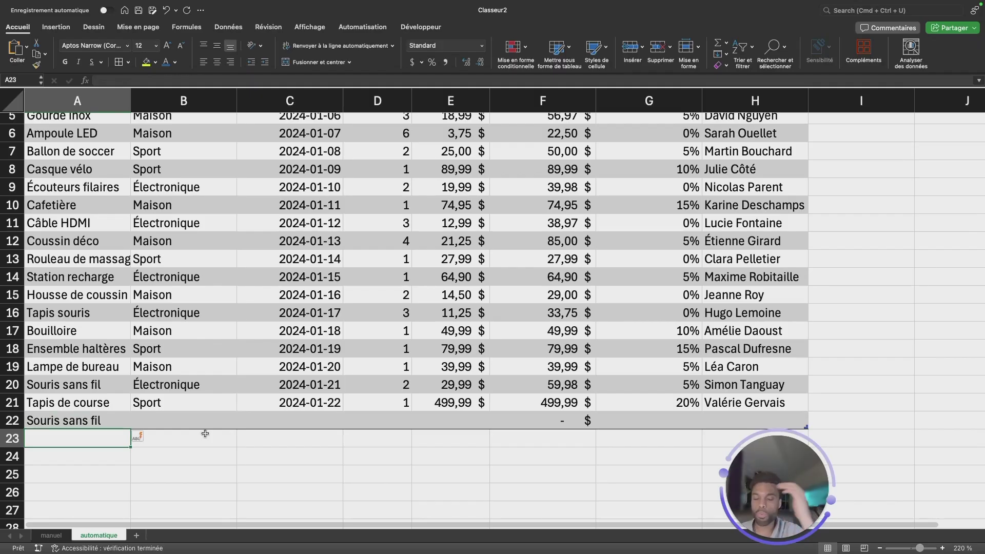
- Check the Total formulas in F21 and F22, and enter quantity 3 and unit price 40 for the new Souris sans fil row
click(555, 422)
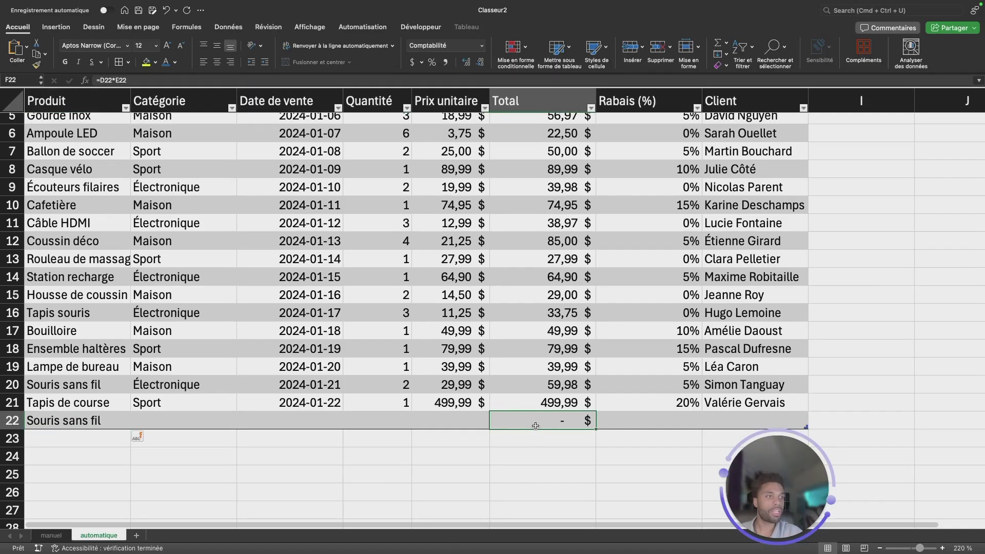
click(534, 407)
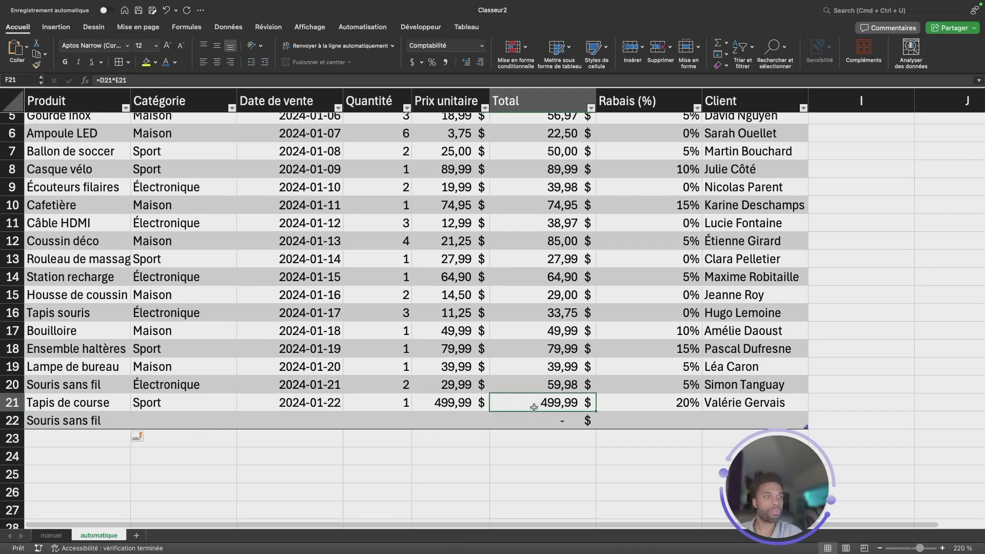
click(108, 78)
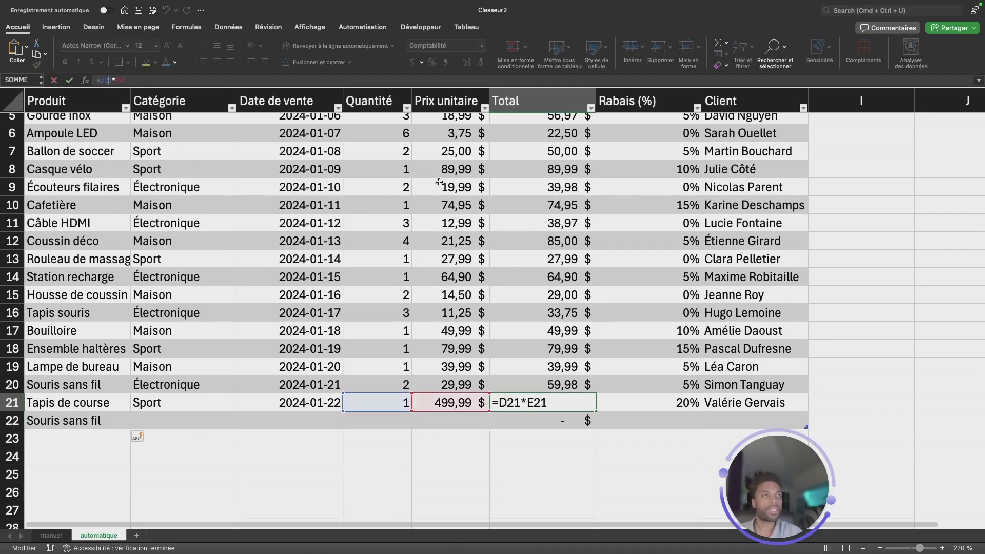
key(Return)
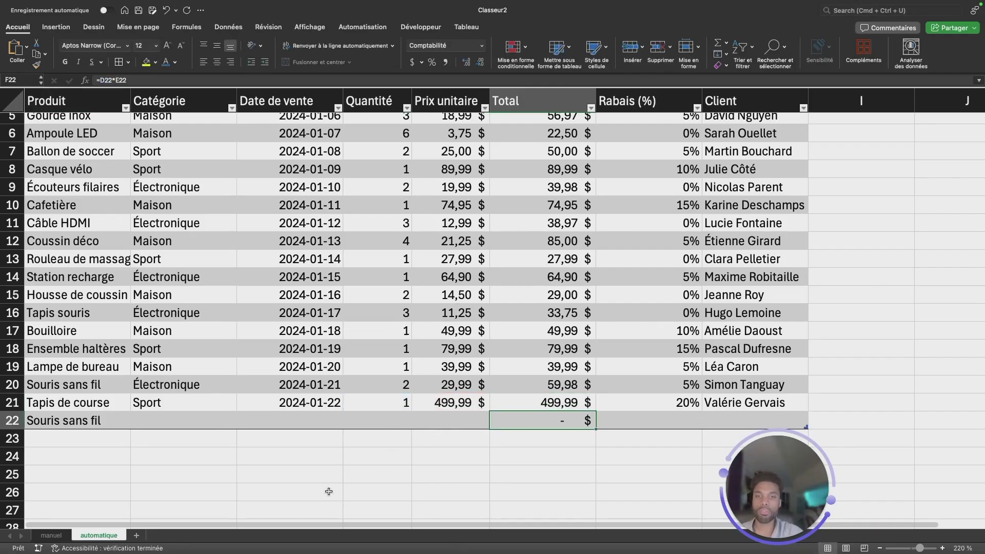
click(397, 424)
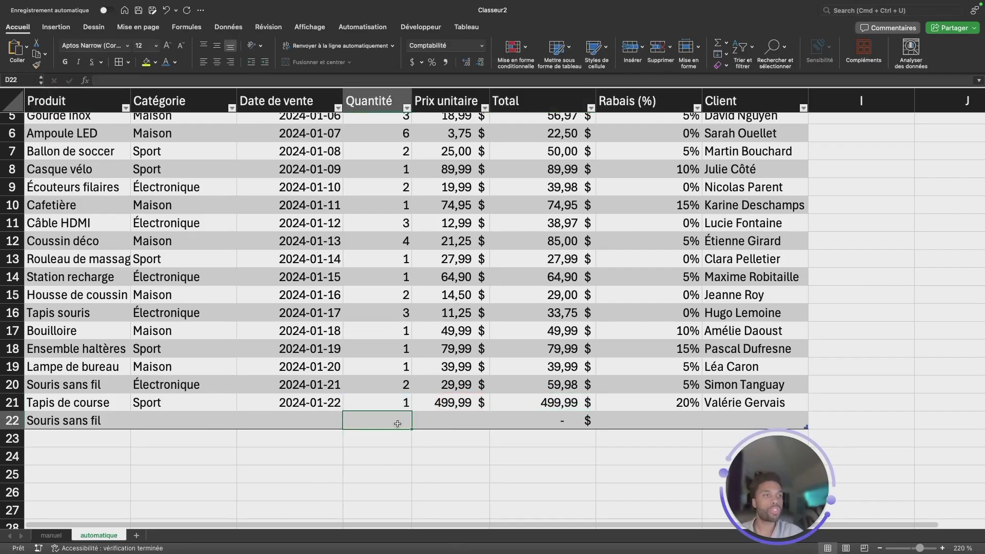
text(3)
key(Tab)
text(40)
key(Return)
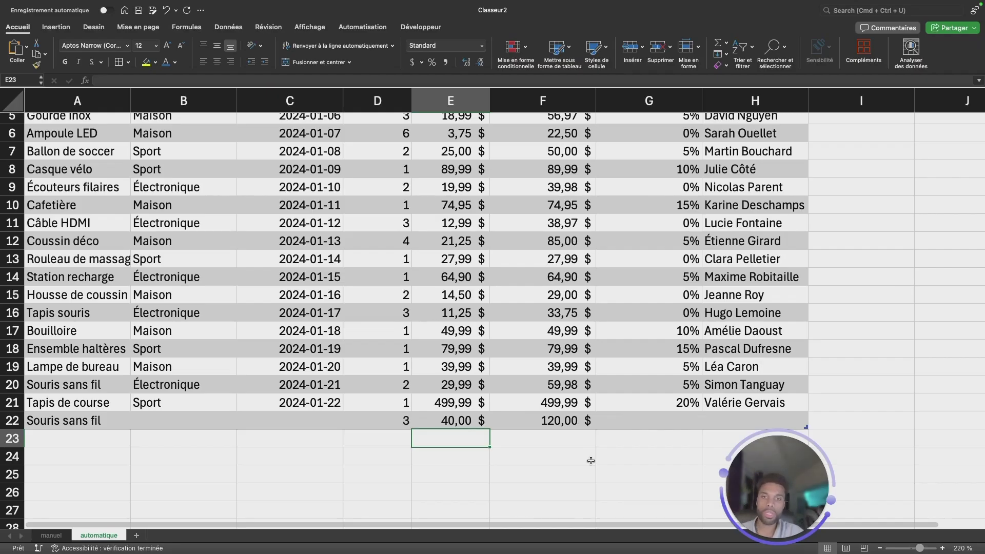
- On the manuel sheet, enter the products Souris sans fil in A22 and test in A23, directly below the existing data
click(53, 535)
click(95, 536)
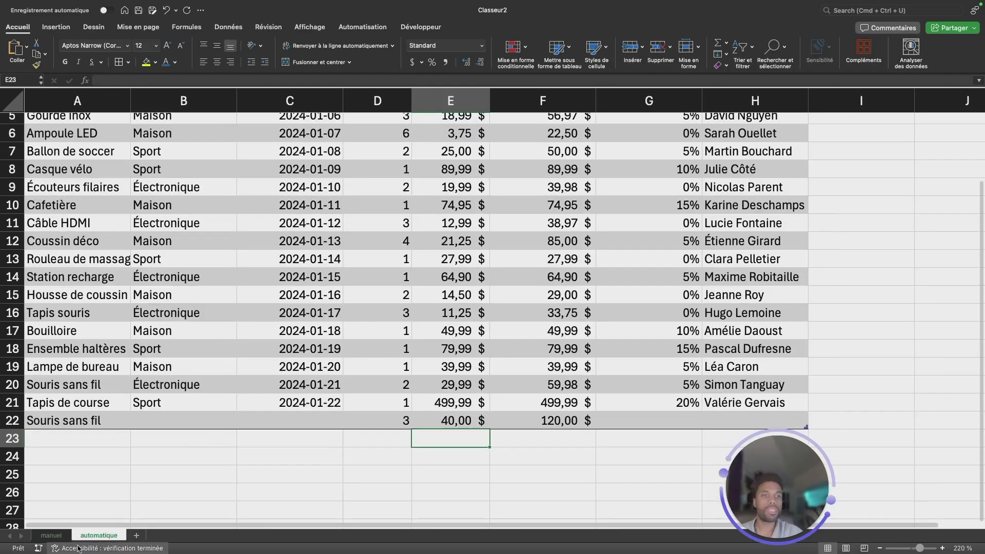
click(51, 536)
click(84, 489)
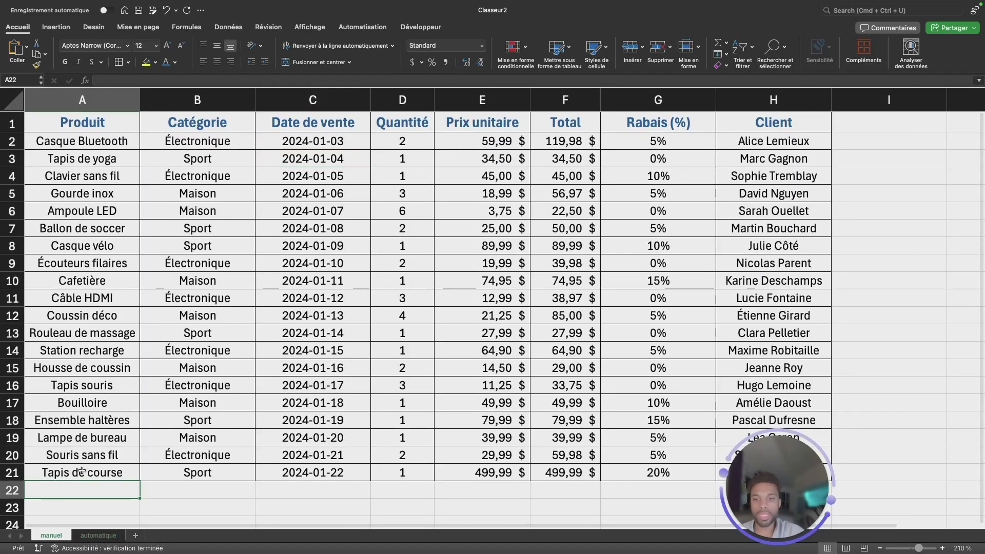
text(souris sans fil)
key(Return)
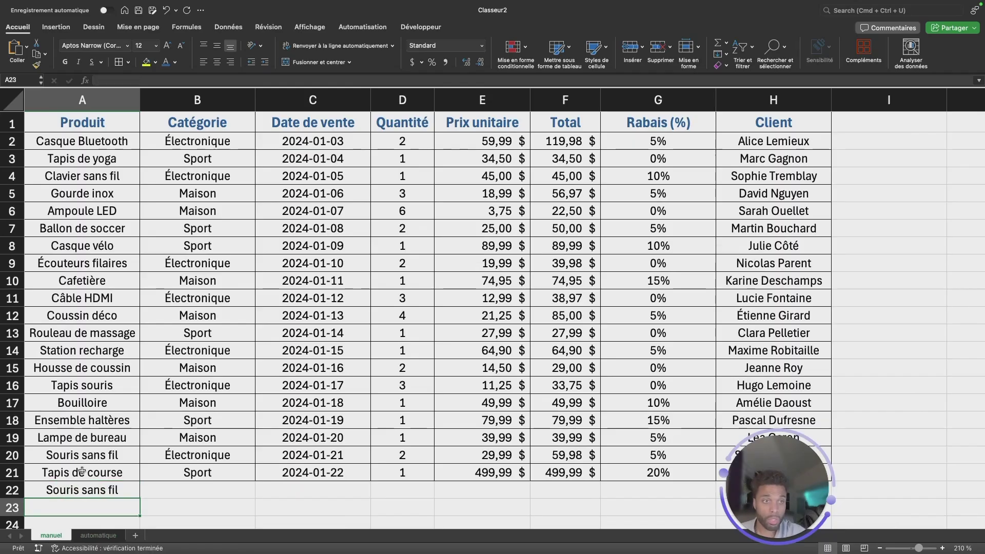
click(187, 503)
key(Left)
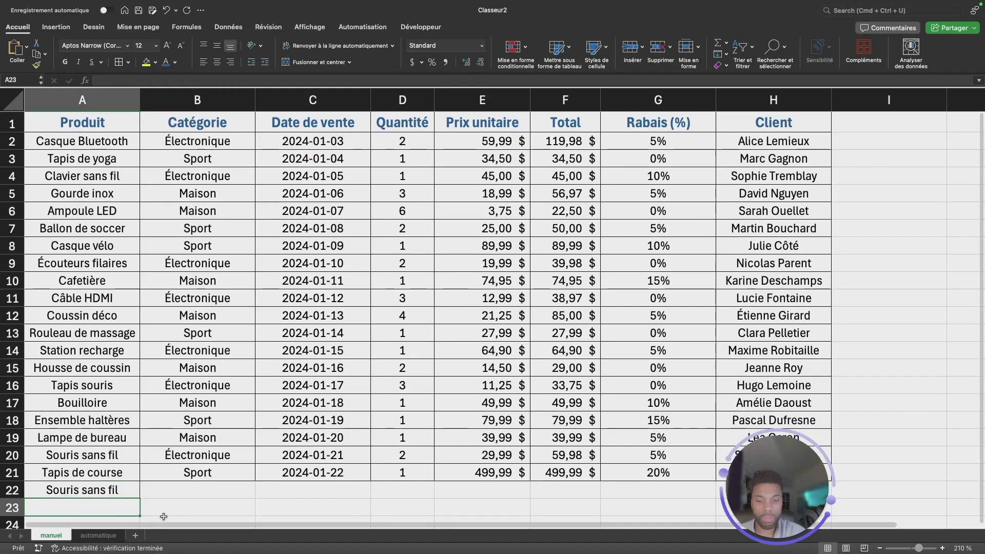
text(test)
key(Return)
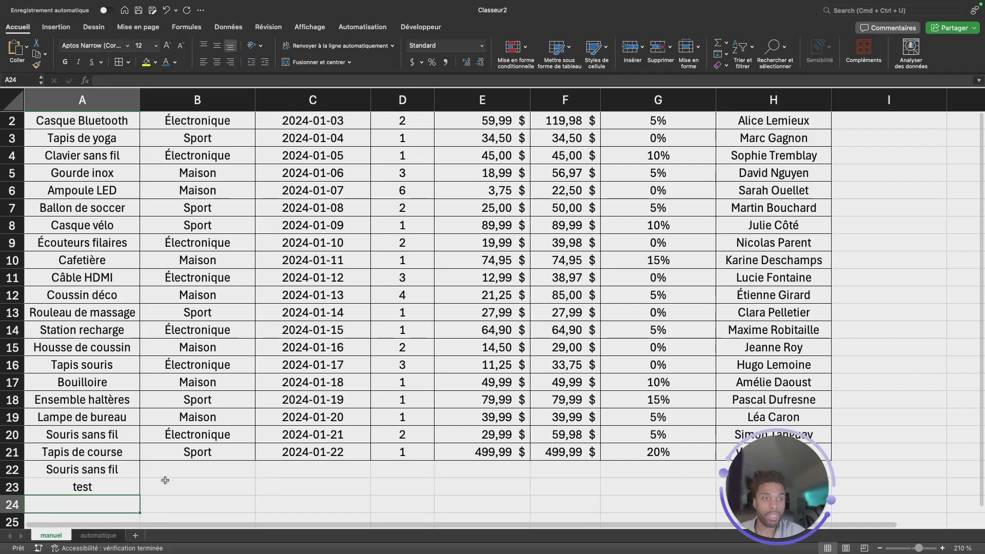
- Enter quantity 3 in D23 and unit price 50 in E23 for the test product on the manuel sheet
scroll(169, 478, down, 3)
click(197, 482)
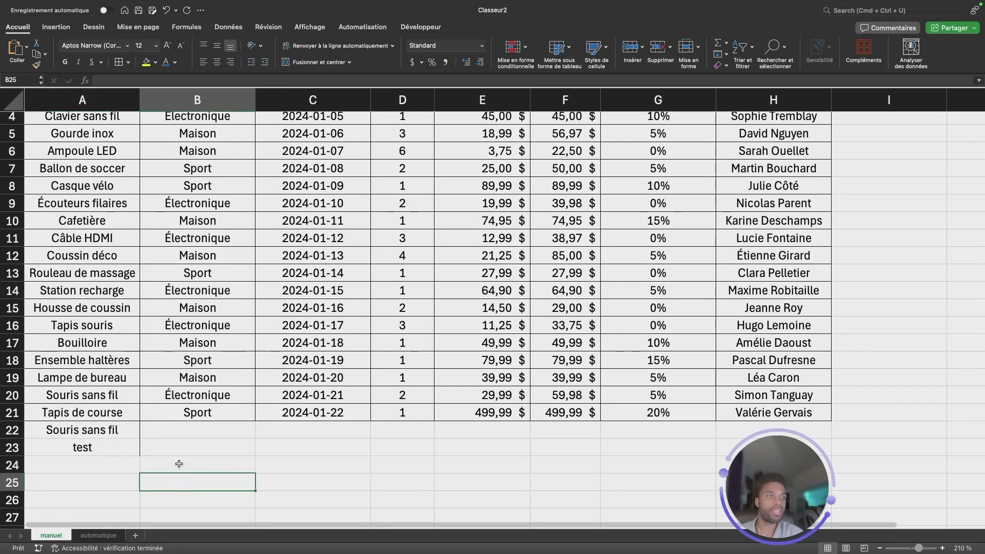
click(583, 433)
click(579, 443)
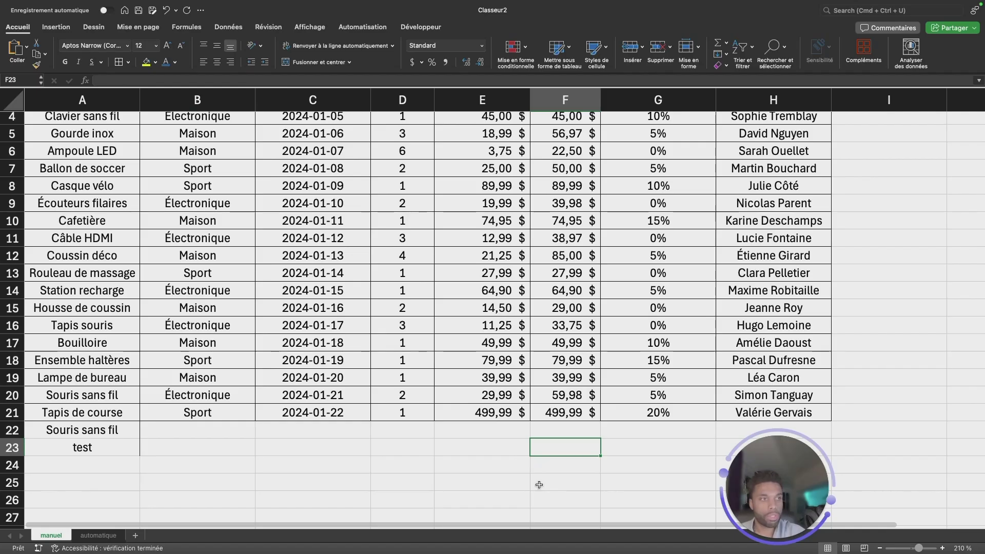
click(422, 455)
text(3)
click(484, 452)
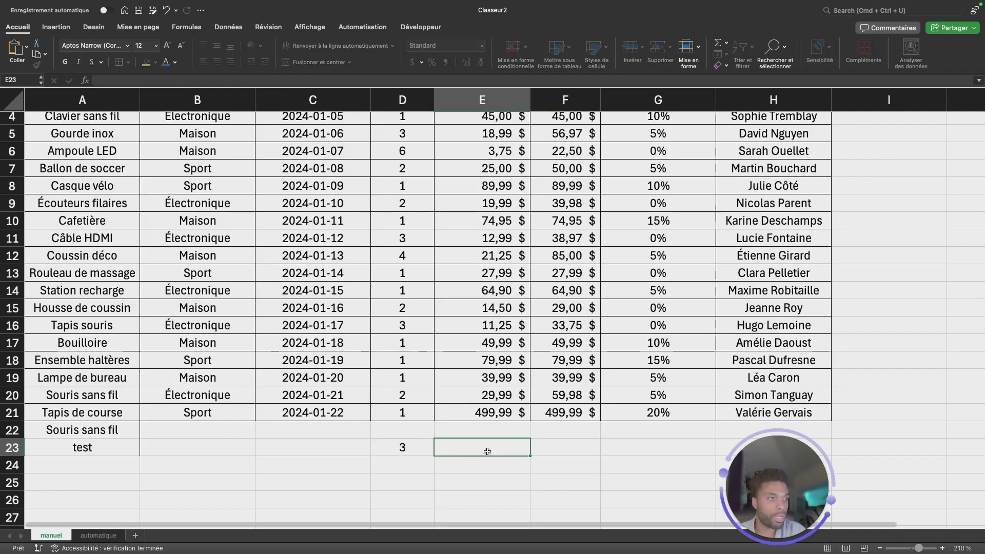
text(50)
key(Return)
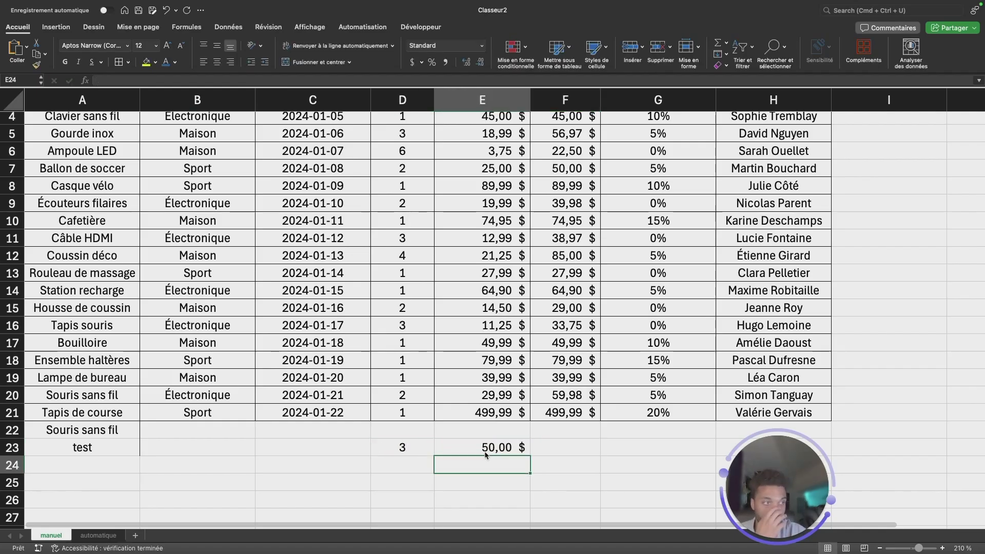
- Fill the Total formula from F21 down through F23 on the manuel sheet
click(562, 451)
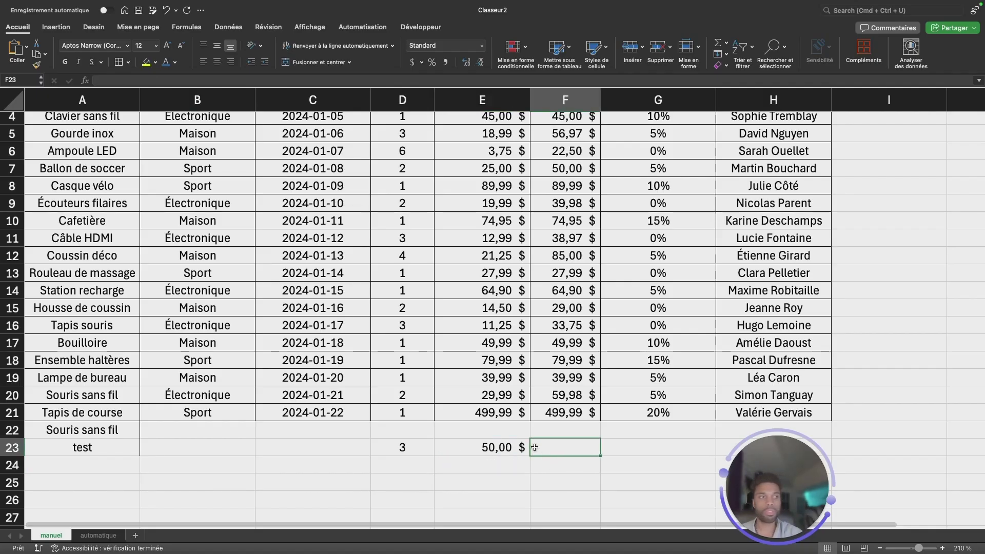
click(589, 409)
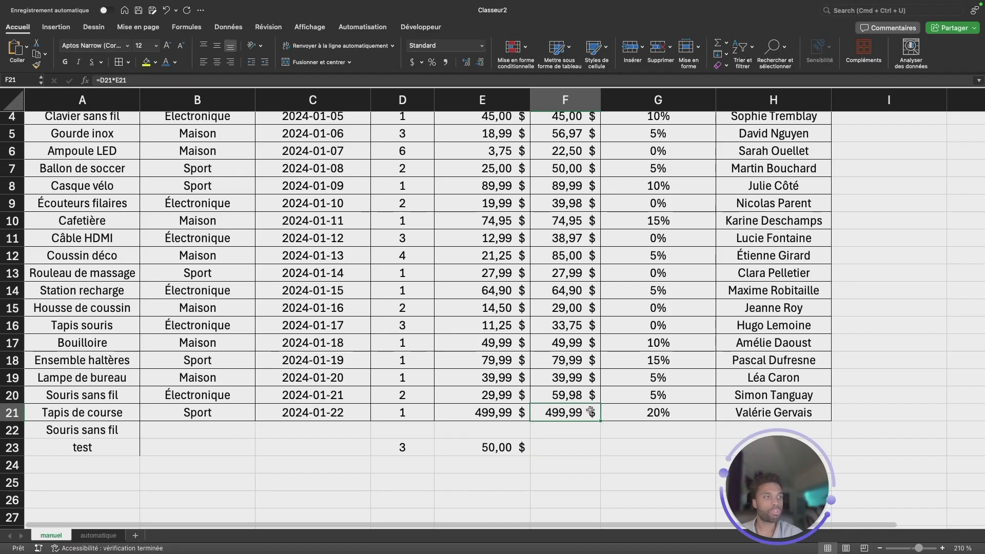
drag(601, 420, 601, 454)
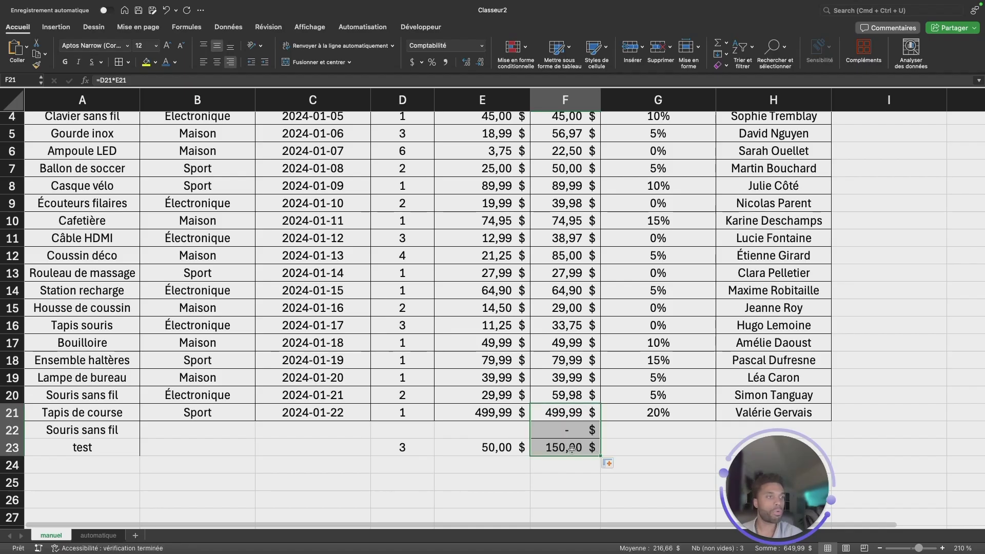
click(544, 446)
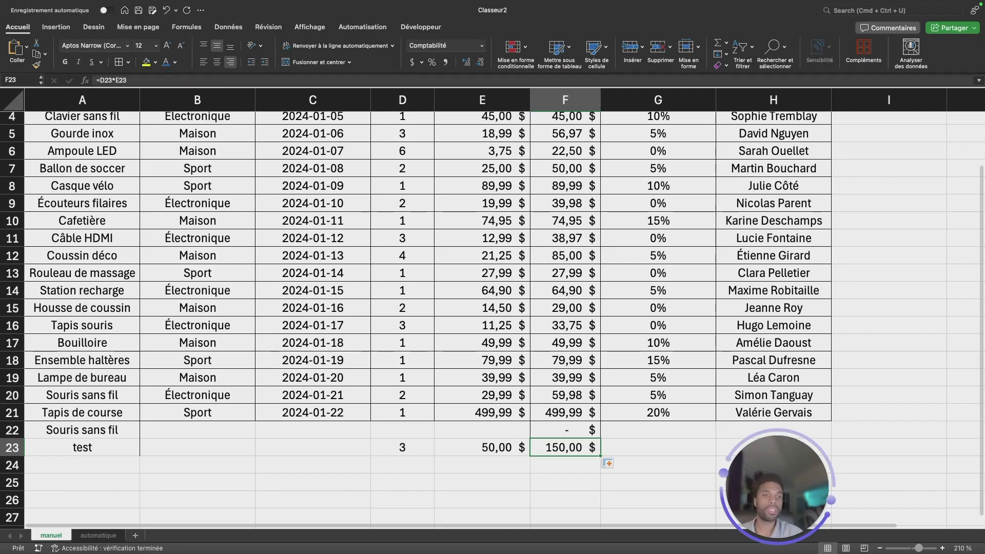
- On the automatique sheet, extend the table with another row by entering the product test in A23
click(105, 536)
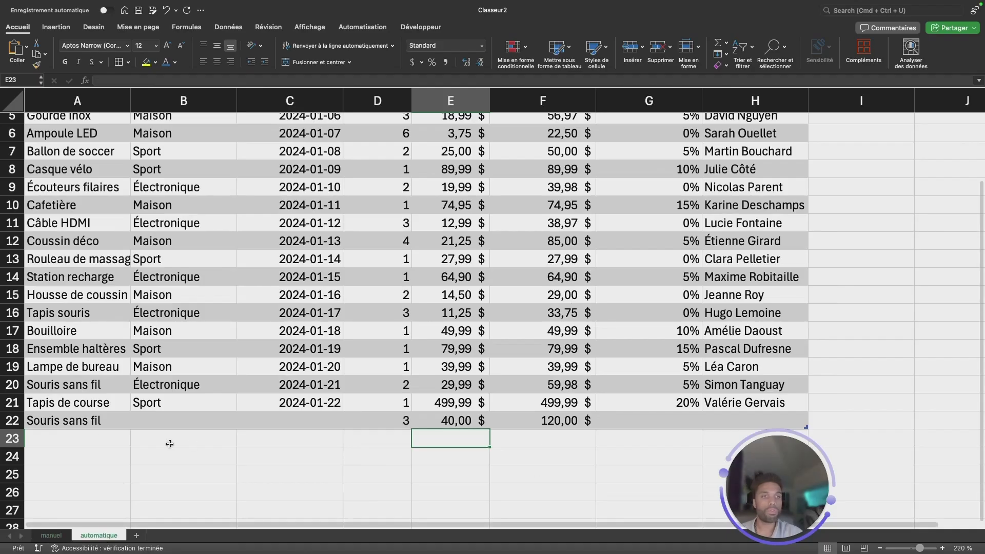
click(99, 439)
text(test)
key(Return)
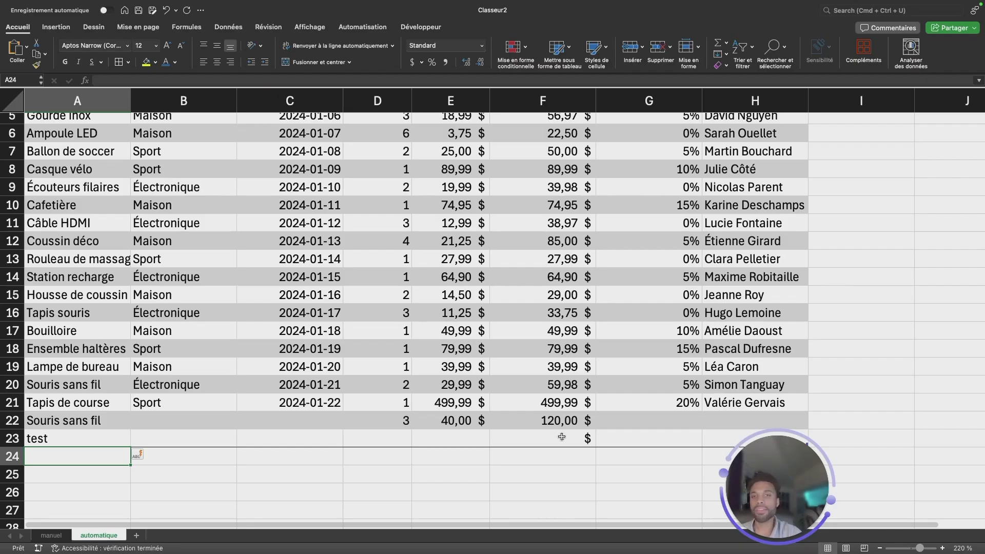
- Select the table's header cells C1:E1, Date de vente through Prix unitaire, to examine whether merging is available
scroll(501, 397, up, 4)
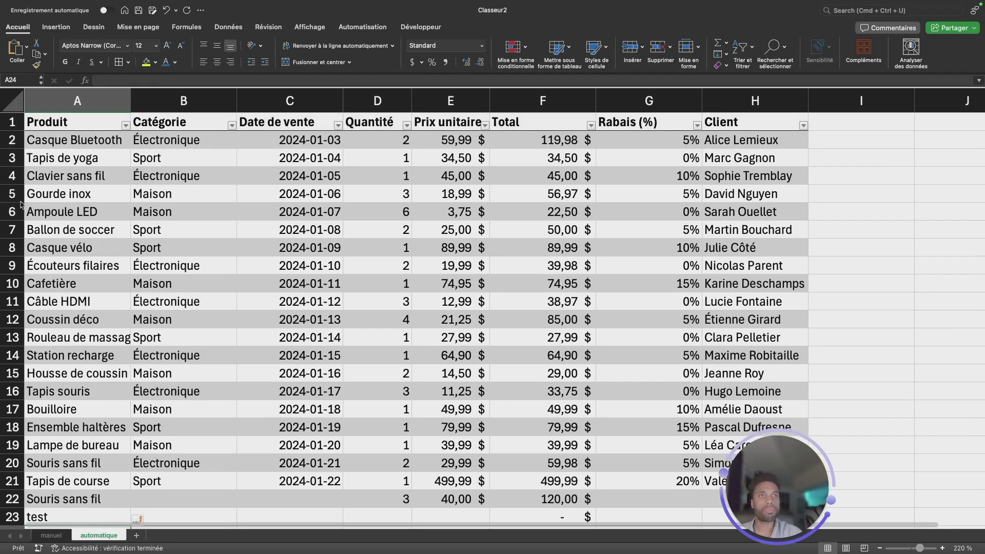
click(112, 118)
click(177, 118)
click(264, 177)
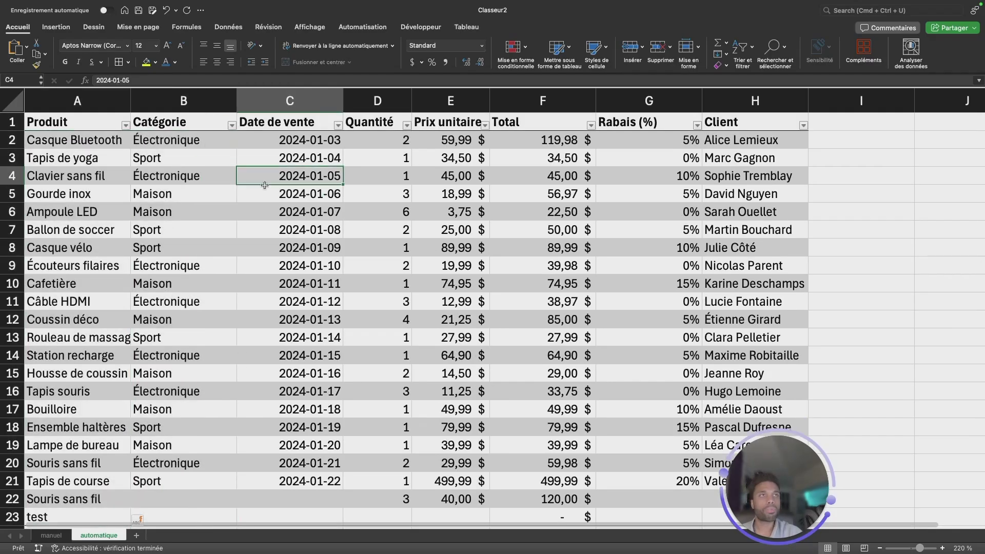
drag(319, 123, 444, 122)
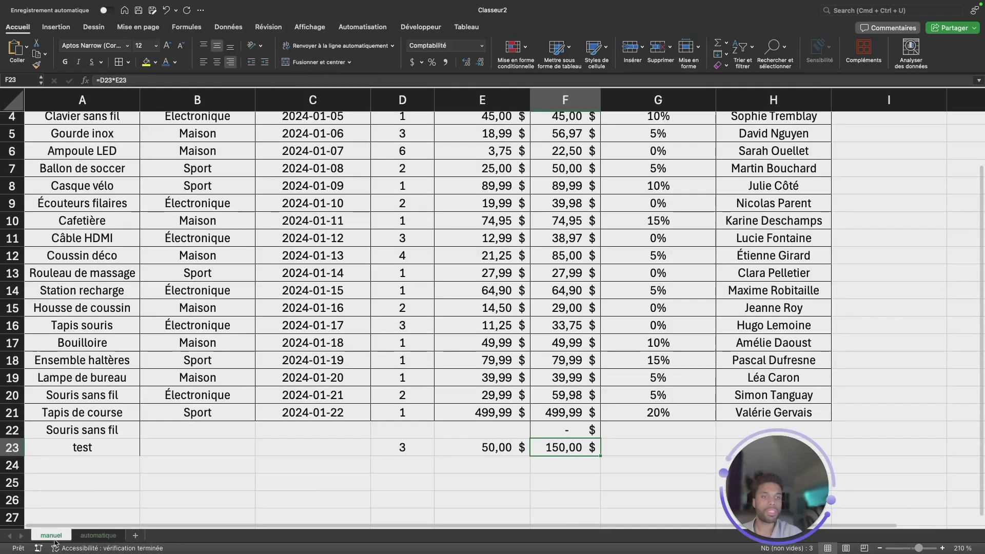
- On the manuel sheet, merge and center the header cells C1:E1, accepting that only the first value is kept
click(51, 535)
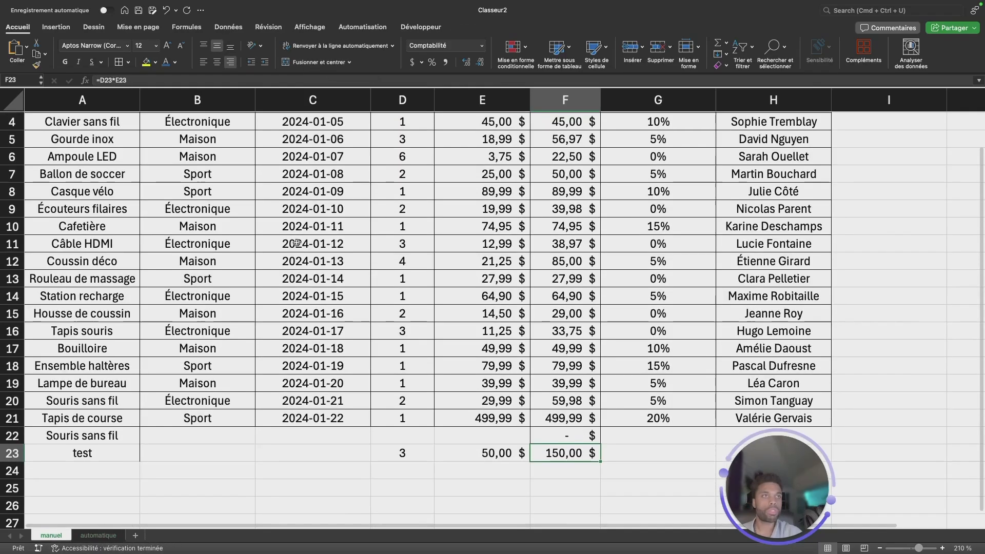
scroll(300, 257, up, 3)
drag(310, 119, 464, 119)
click(310, 62)
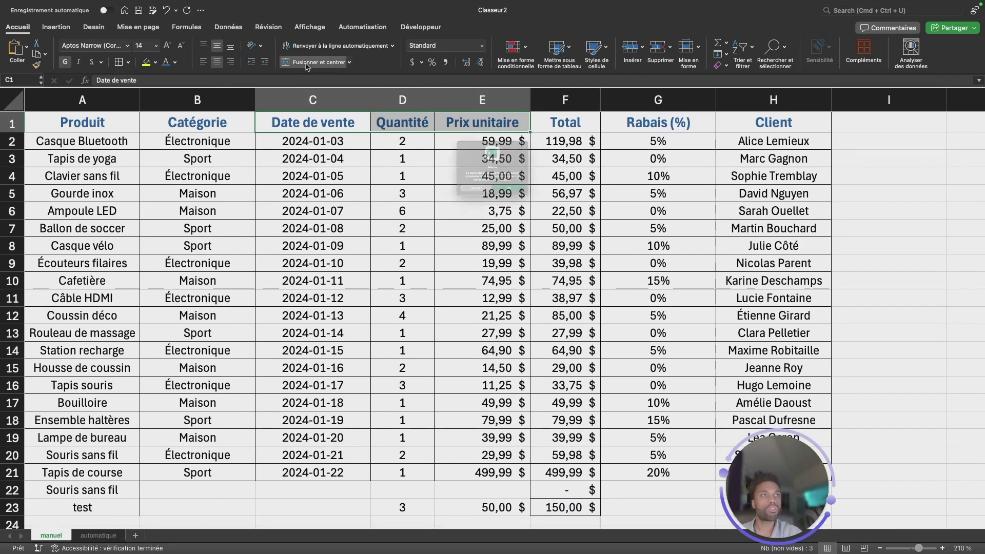
click(529, 212)
click(394, 172)
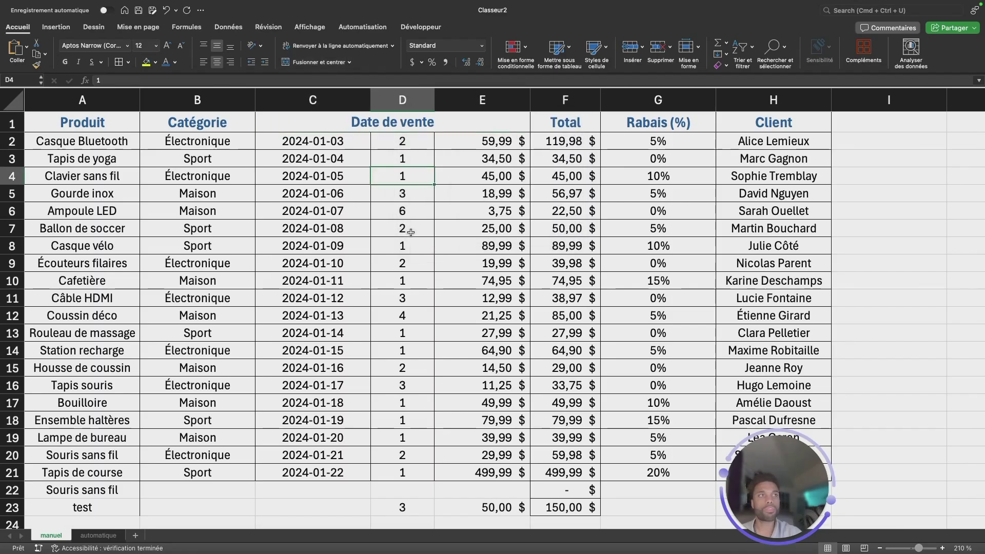
- Undo the header merge on the manuel sheet and return to the automatique sheet
click(165, 10)
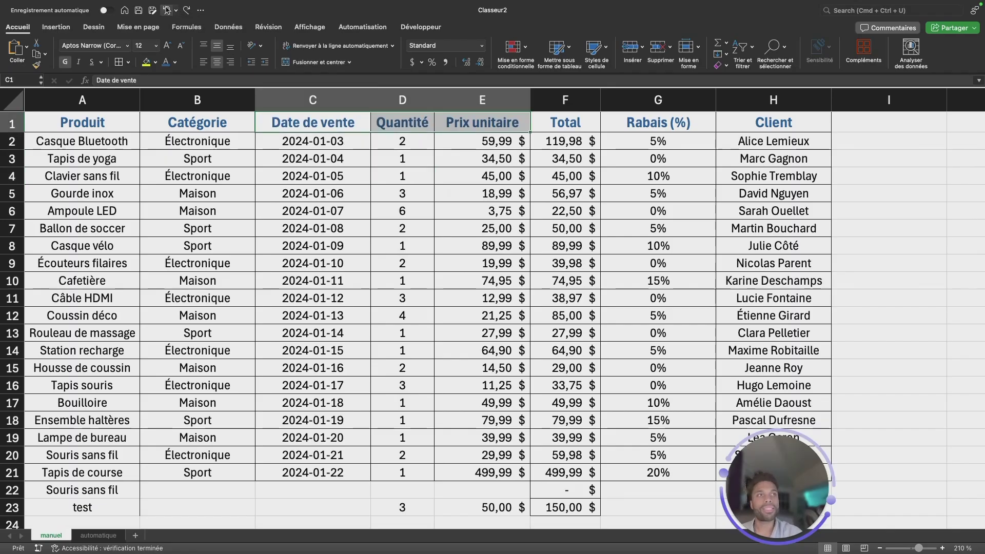
click(341, 287)
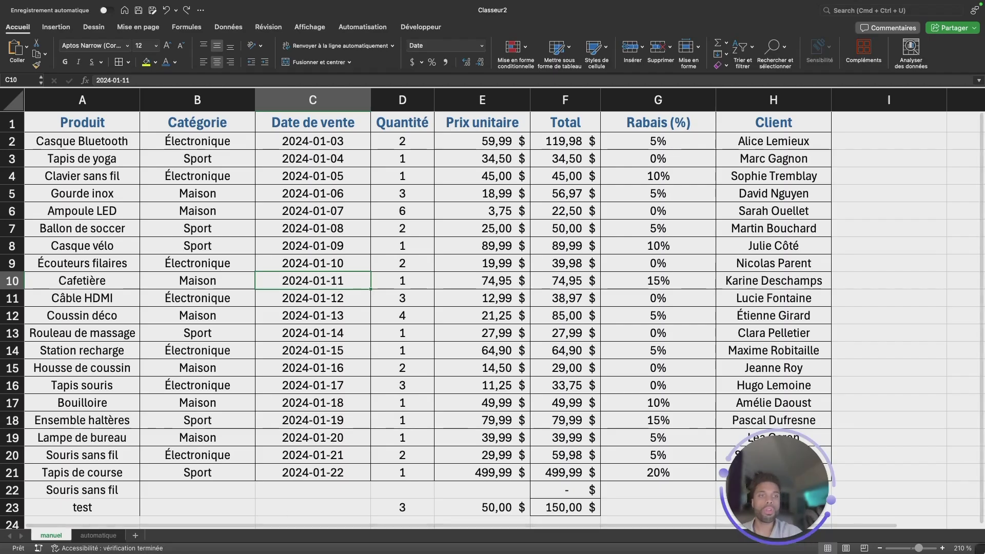
click(122, 539)
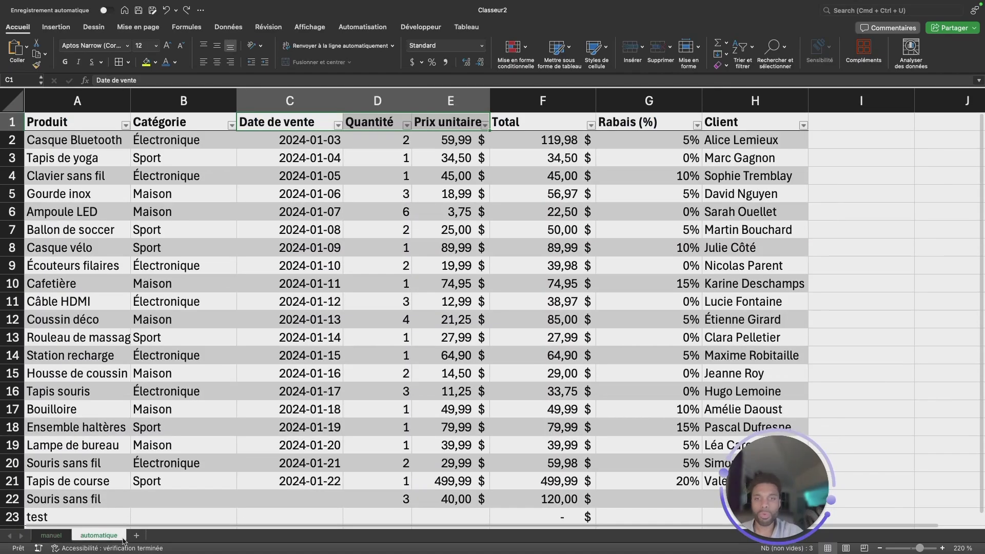